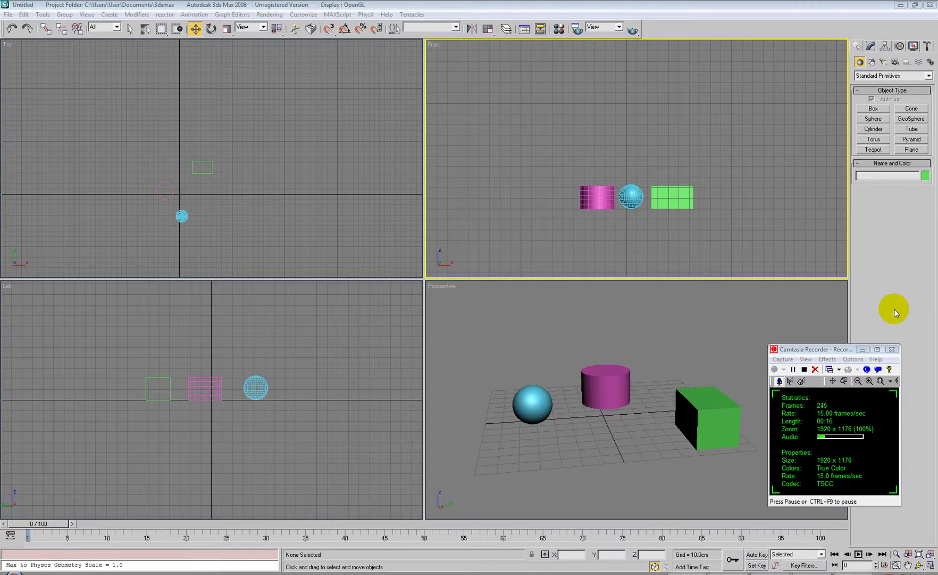
- Minimize the screen recorder and activate the different viewports in turn, finishing with the Perspective viewport
left_click(862, 349)
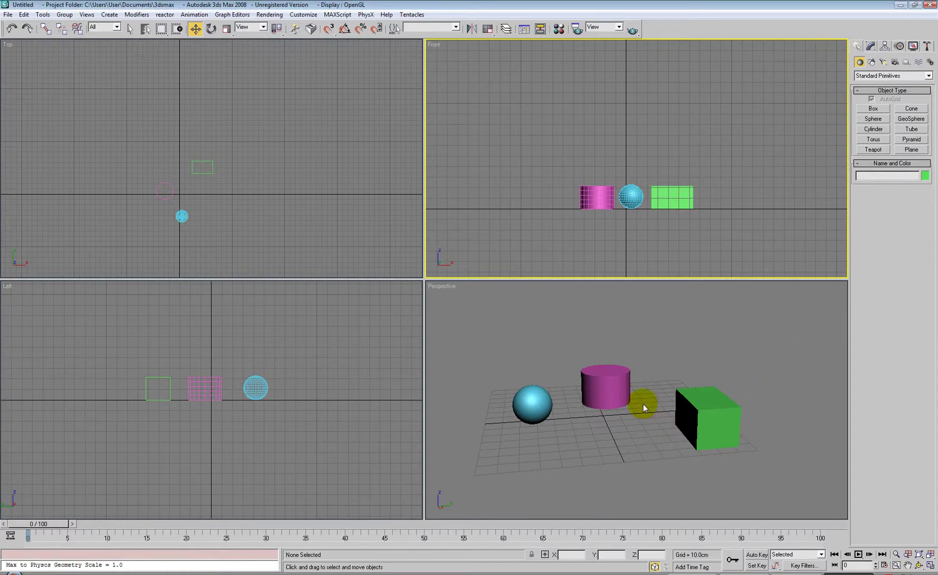
middle_click(626, 350)
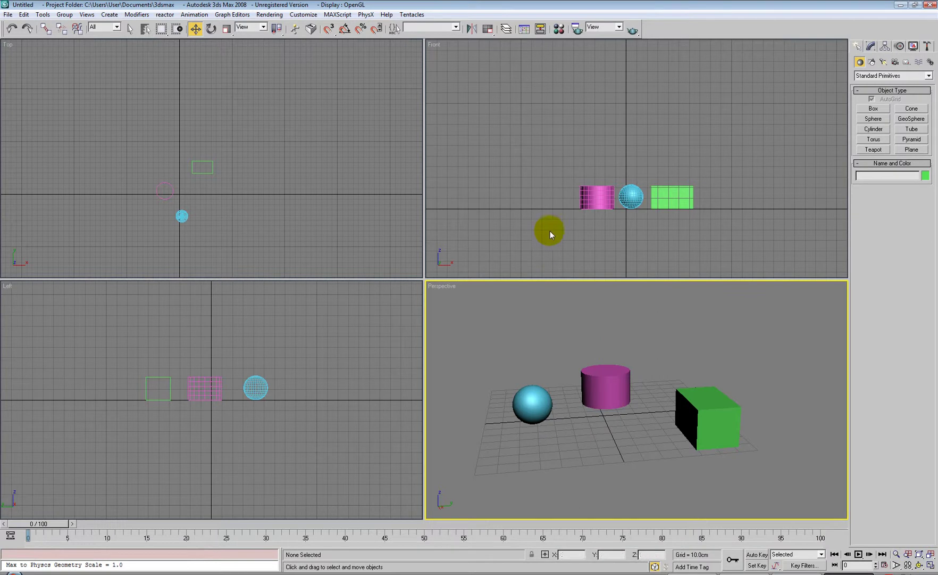
left_click(574, 89)
left_click(328, 135)
left_click(297, 343)
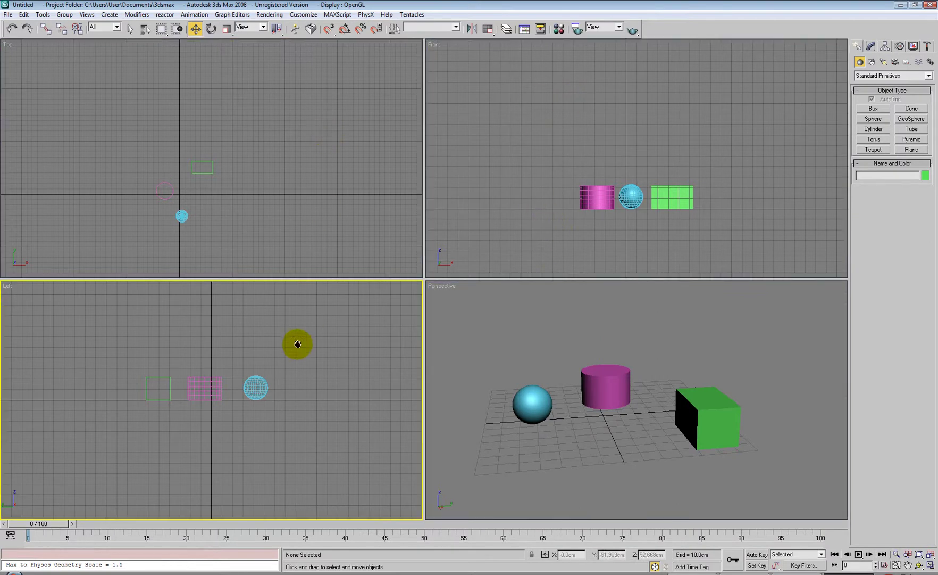
left_click(482, 295)
left_click(462, 224)
left_click(353, 218)
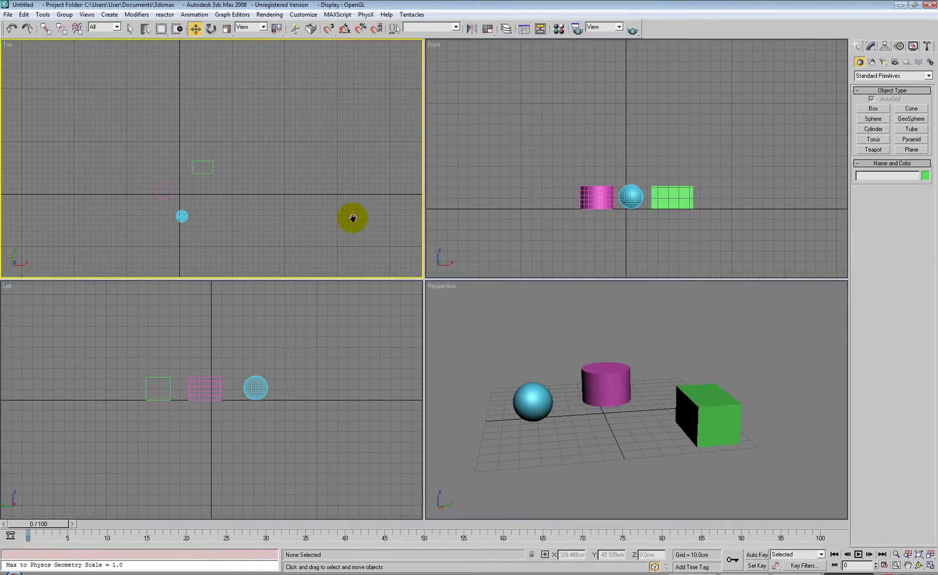
left_click(452, 310)
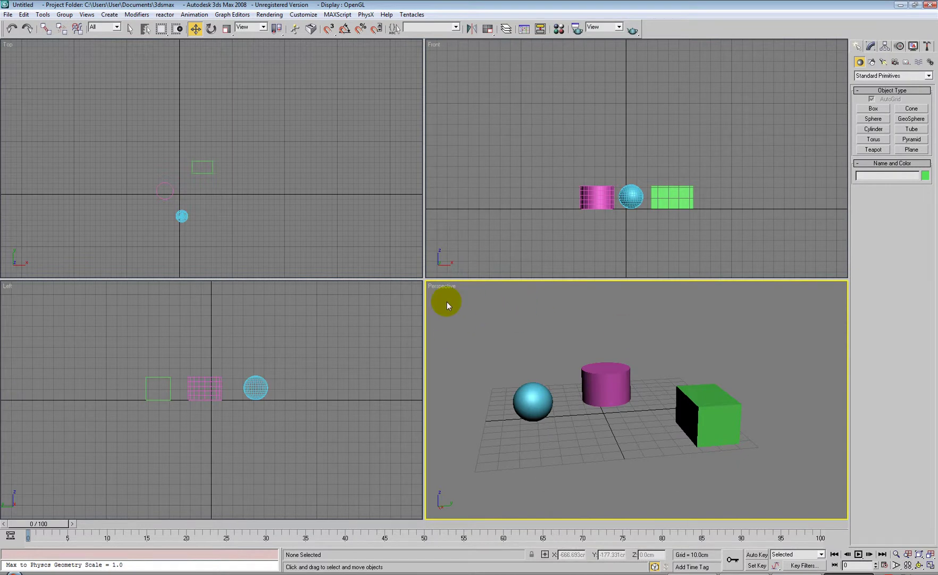
- Toggle the Perspective viewport repeatedly between maximized display and the four-viewport layout
left_click(933, 567)
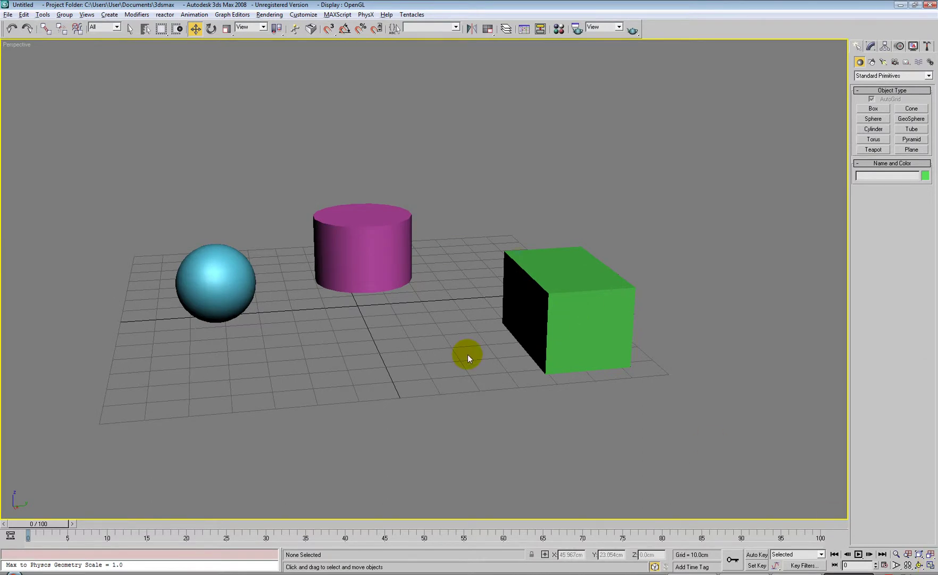
key("alt+w")
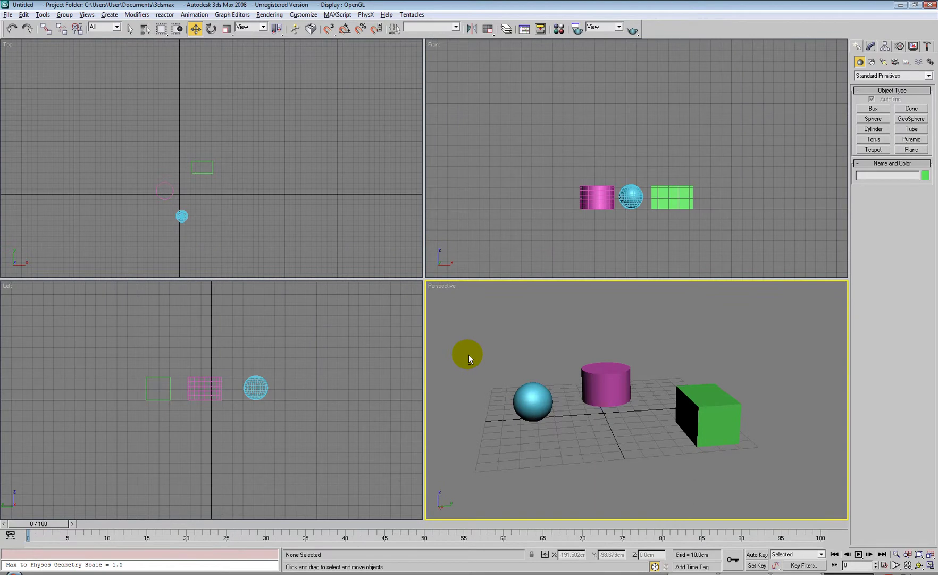
key("alt+w")
key("alt+w")
key("alt+w")
key("alt+w")
- Maximize the Front viewport, return to the four-viewport layout and make the Perspective viewport active
middle_click(489, 157)
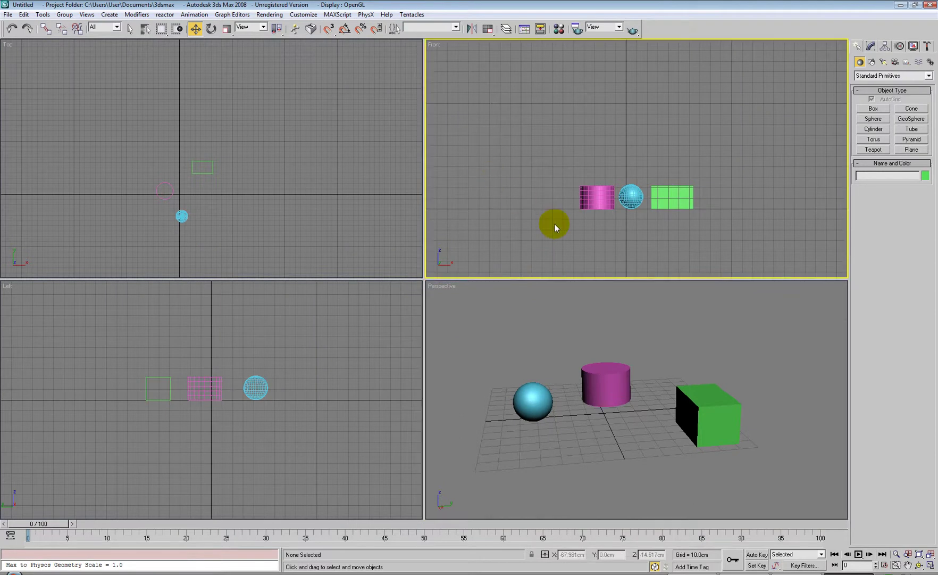
key("alt+w")
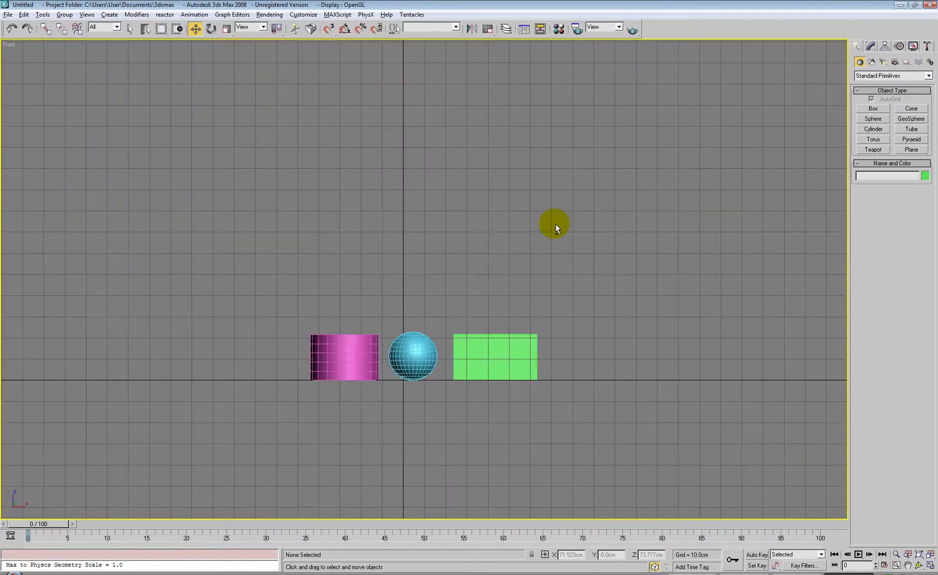
key("alt+w")
middle_click(535, 312)
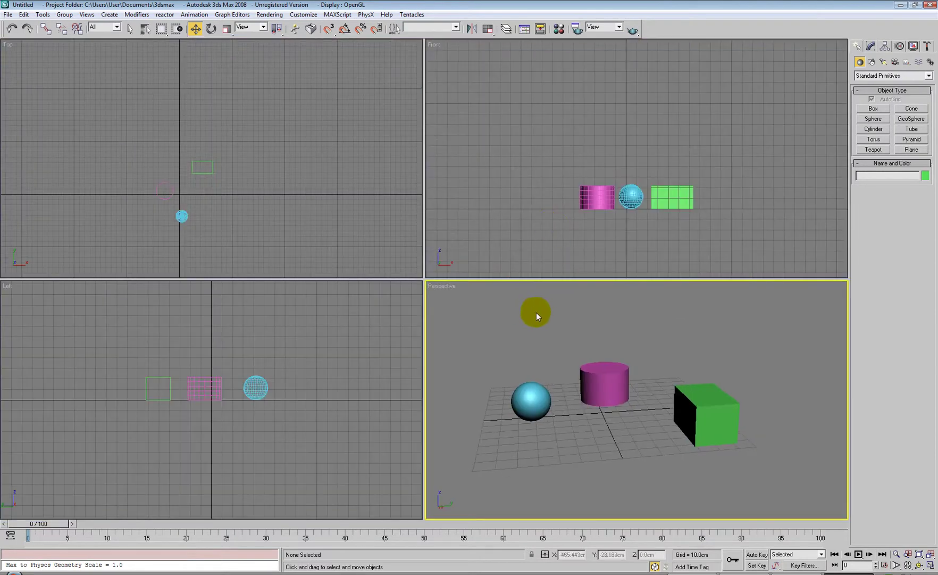
- Reframe the Perspective view closer to the objects, with the sphere overlapping the cylinder and the box off to one side
middle_click_drag(573, 320, 595, 318)
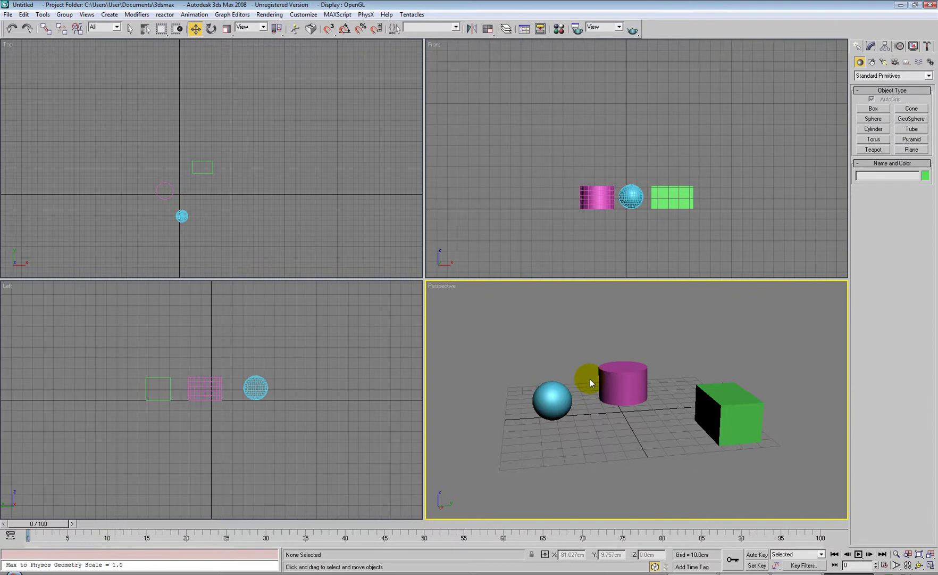
scroll(617, 429, "up", 3)
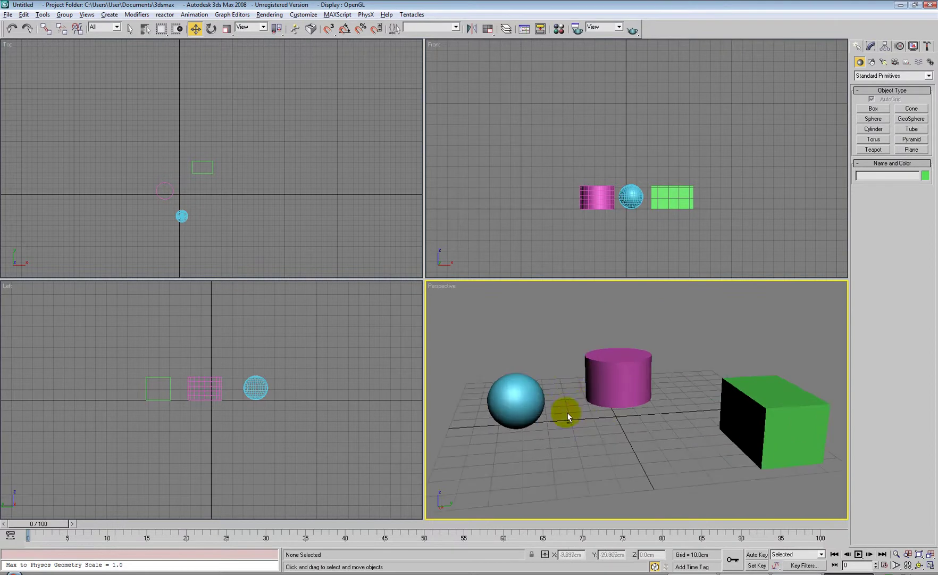
middle_click_drag(537, 413, 569, 389, "alt")
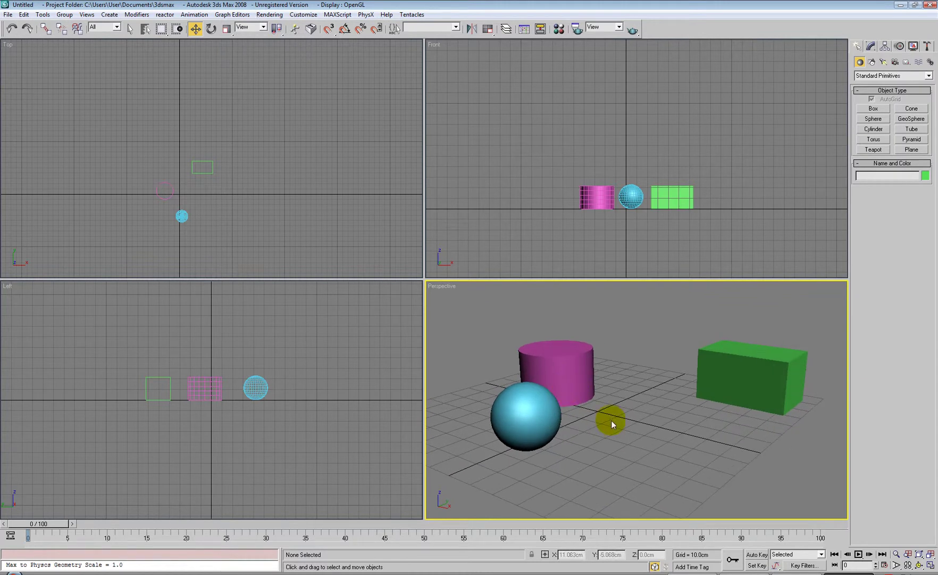
- Check the output size in the Render Scene settings and close them
left_click(577, 29)
left_click_drag(676, 35, 284, 28)
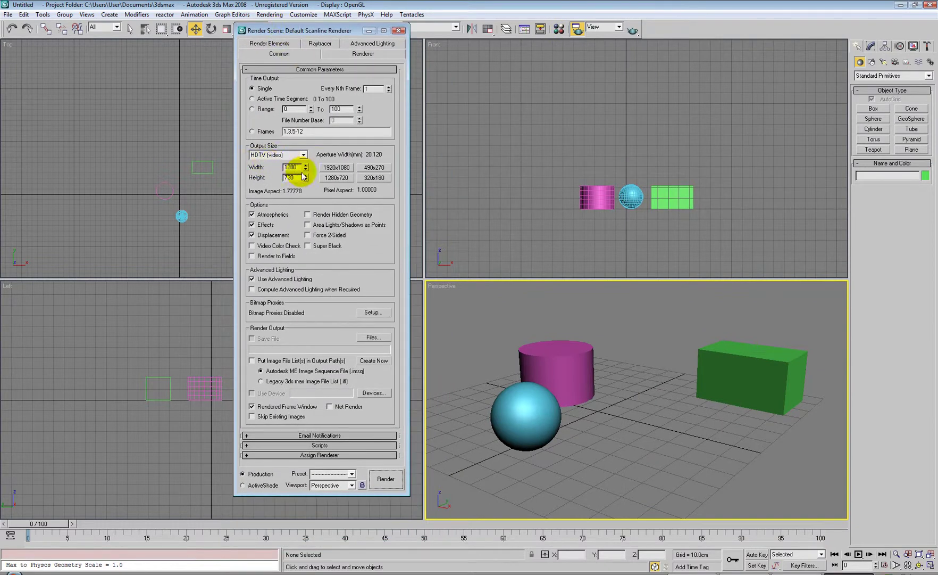
left_click_drag(343, 31, 306, 45)
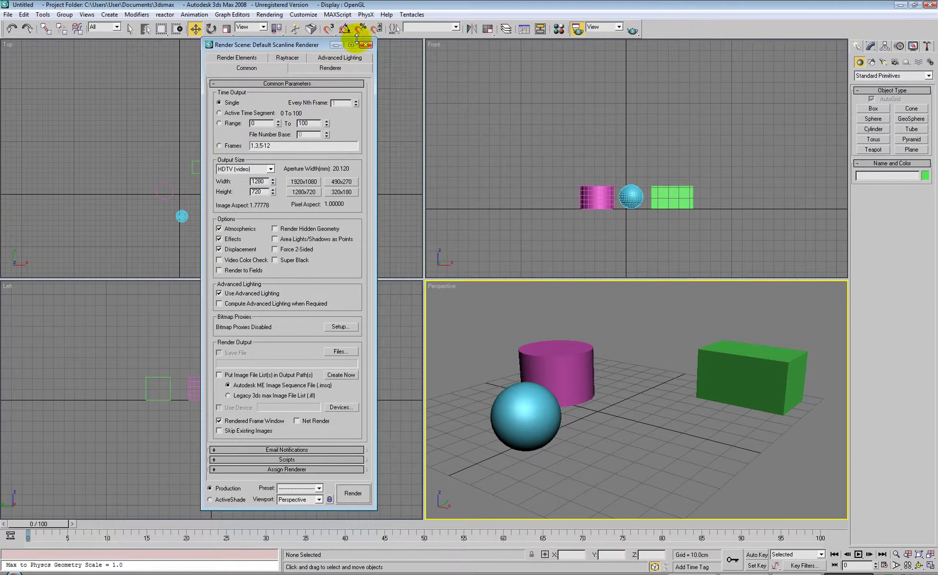
left_click(366, 45)
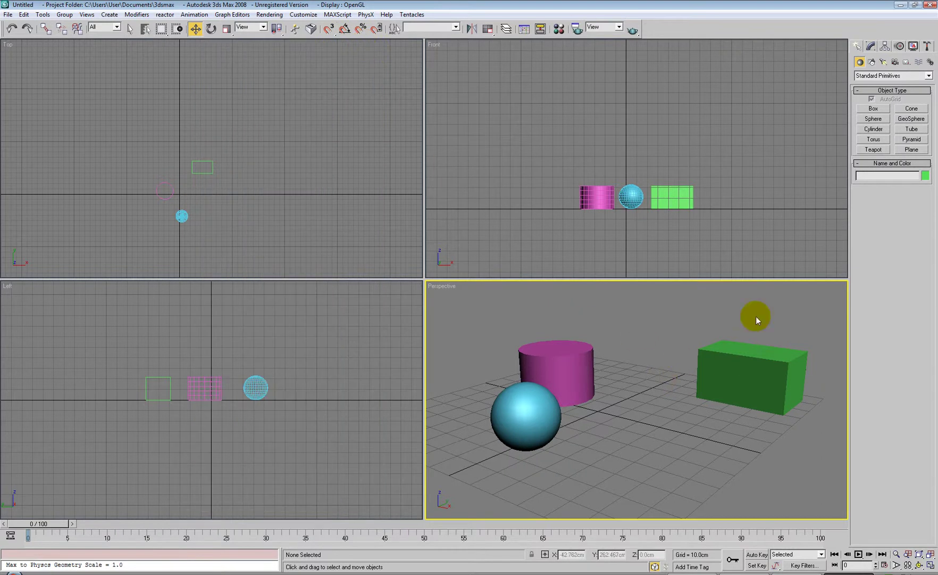
- Enlarge the Perspective viewport by shifting the intersection of the four viewport dividers
left_click_drag(426, 277, 471, 256)
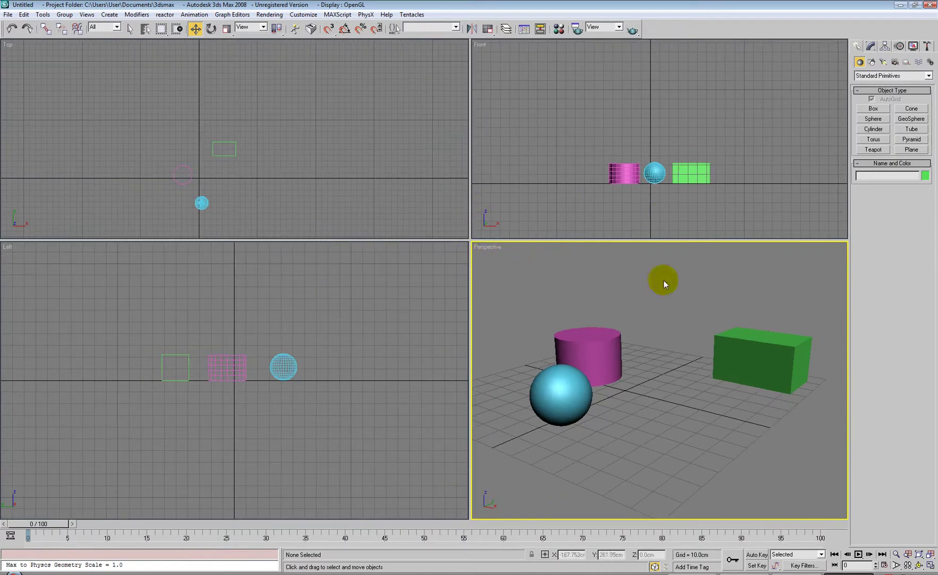
left_click(581, 349)
- Render the Perspective viewport and compare the rendered frame with the viewport's framing
left_click(579, 31)
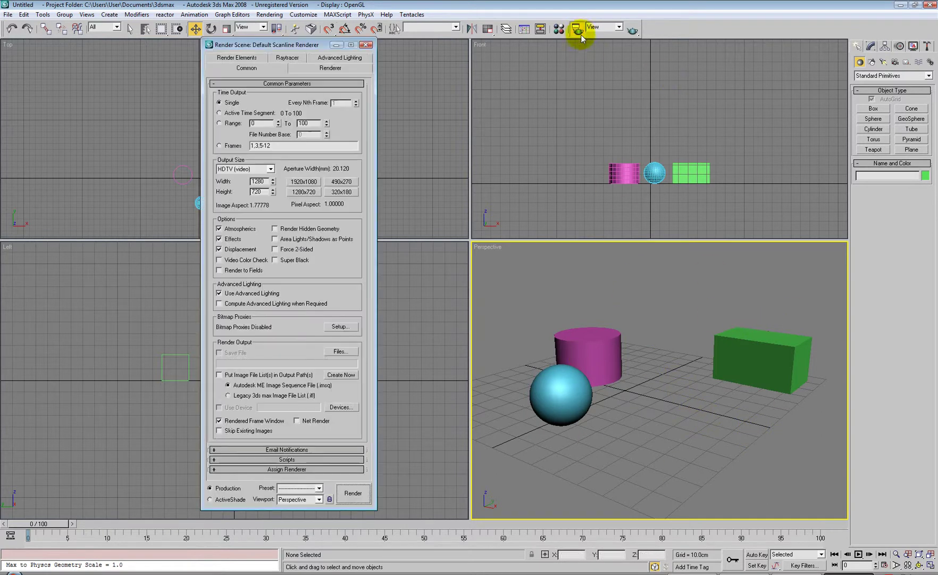
left_click(353, 493)
left_click_drag(485, 60, 478, 117)
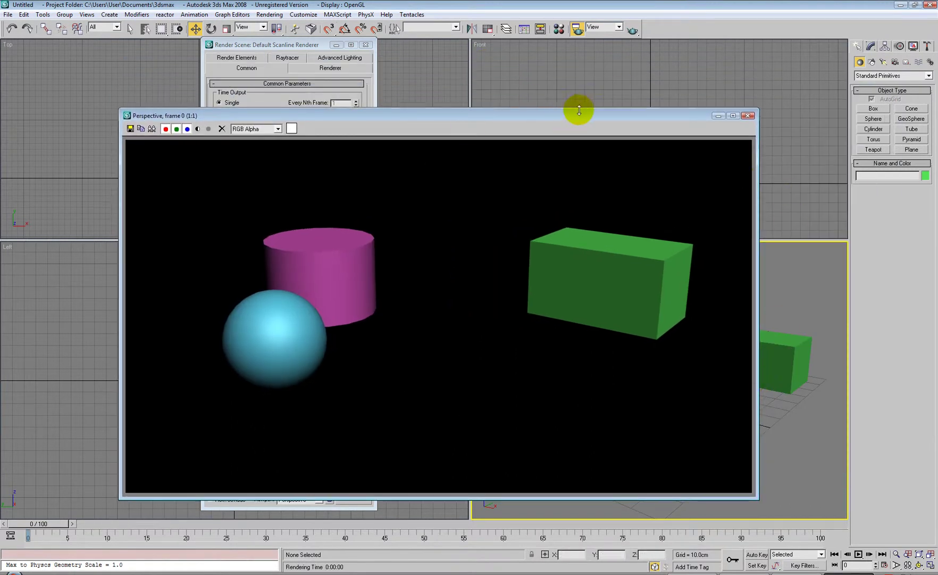
left_click_drag(609, 112, 277, 133)
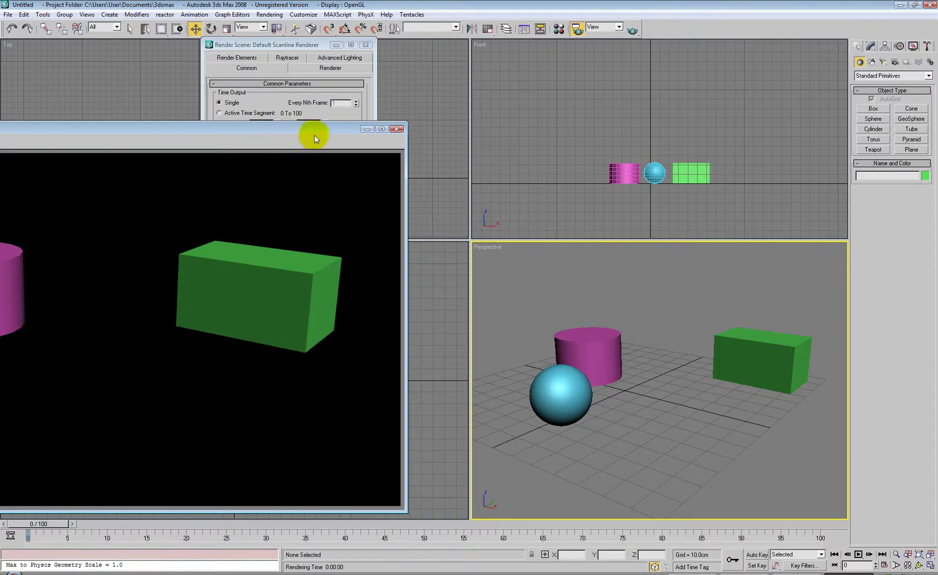
left_click_drag(279, 136, 517, 129)
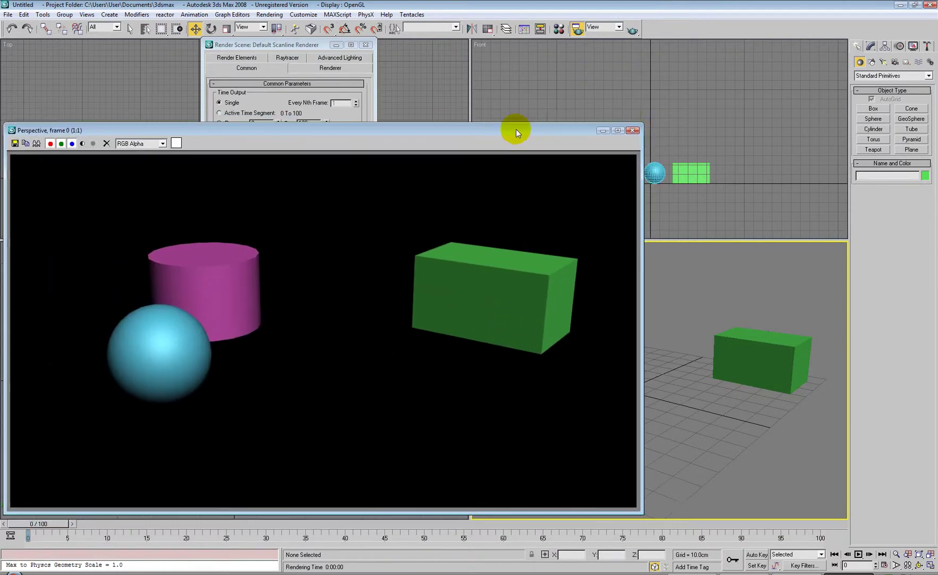
left_click(632, 131)
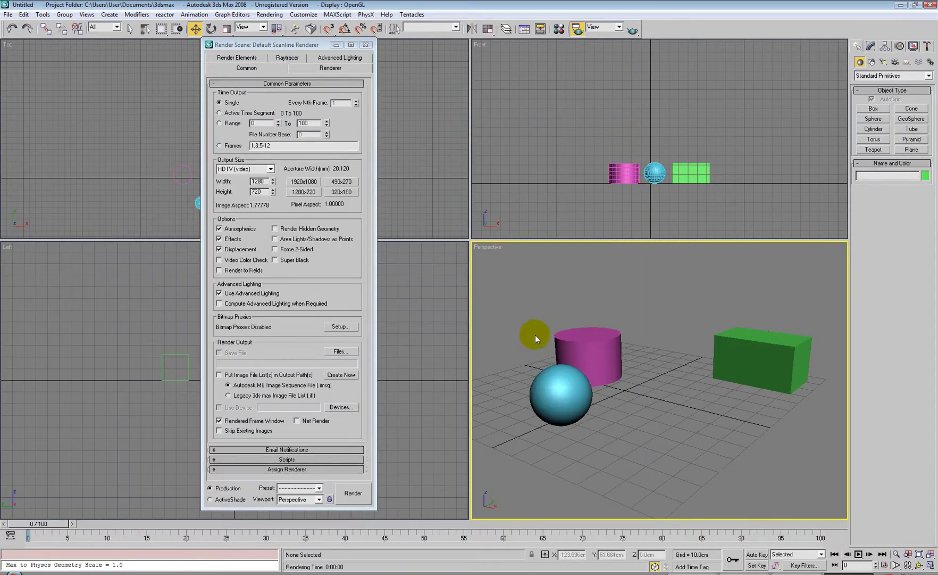
- Turn on Show Safe Frame for the Perspective viewport and close the render settings
left_click(485, 248)
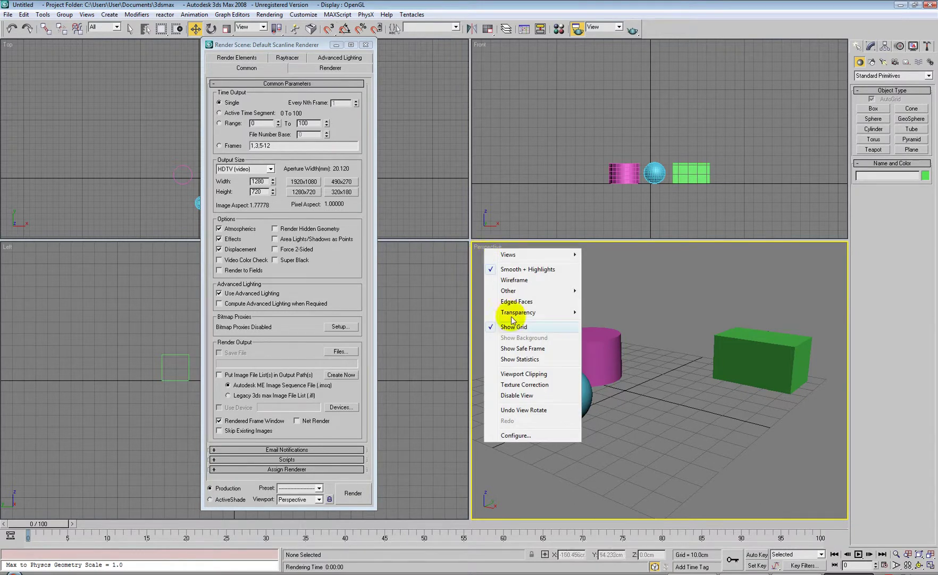
left_click(522, 348)
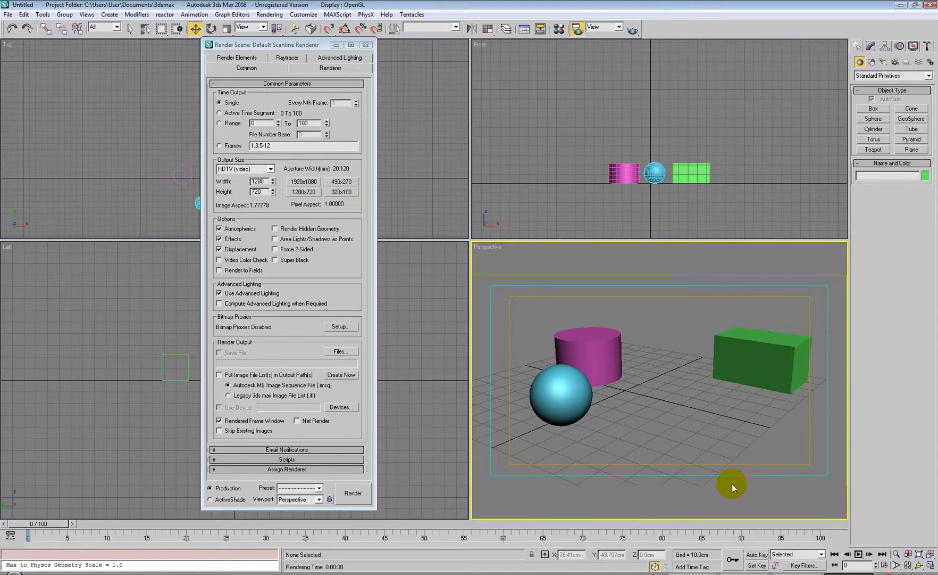
left_click(365, 44)
- Create a ground plane about 346 cm long and 568 cm wide around the three objects in the Top viewport
middle_click_drag(334, 213, 321, 130)
left_click(913, 149)
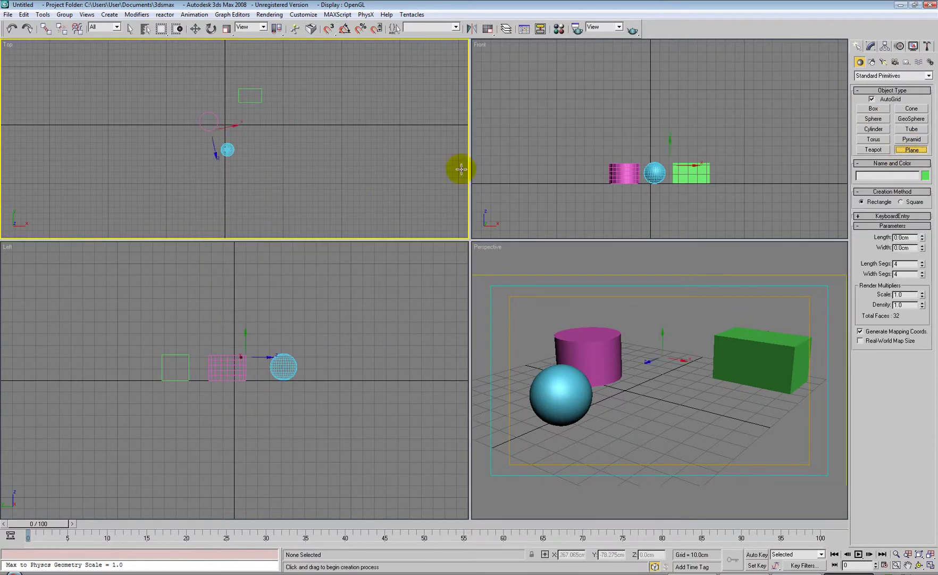
left_click_drag(94, 50, 425, 251)
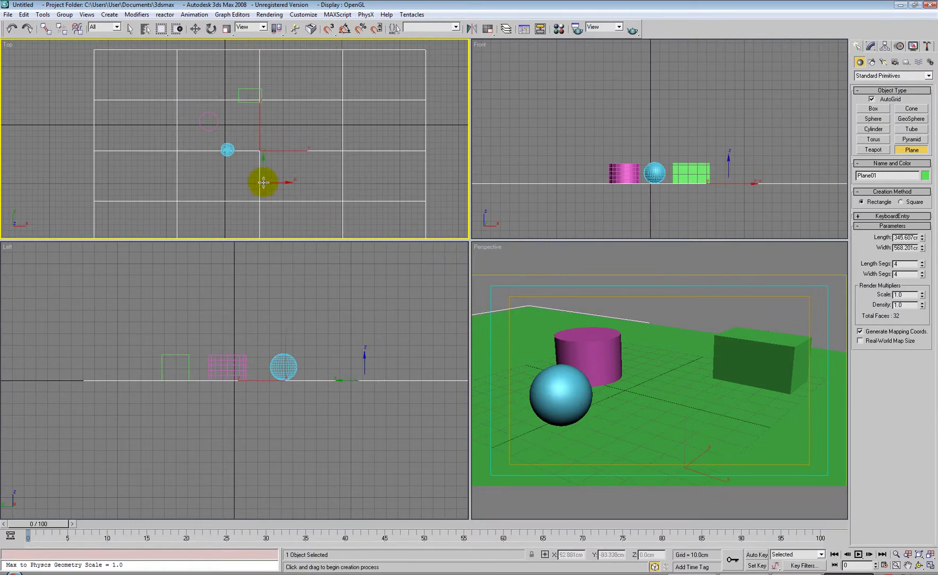
middle_click_drag(262, 183, 239, 149)
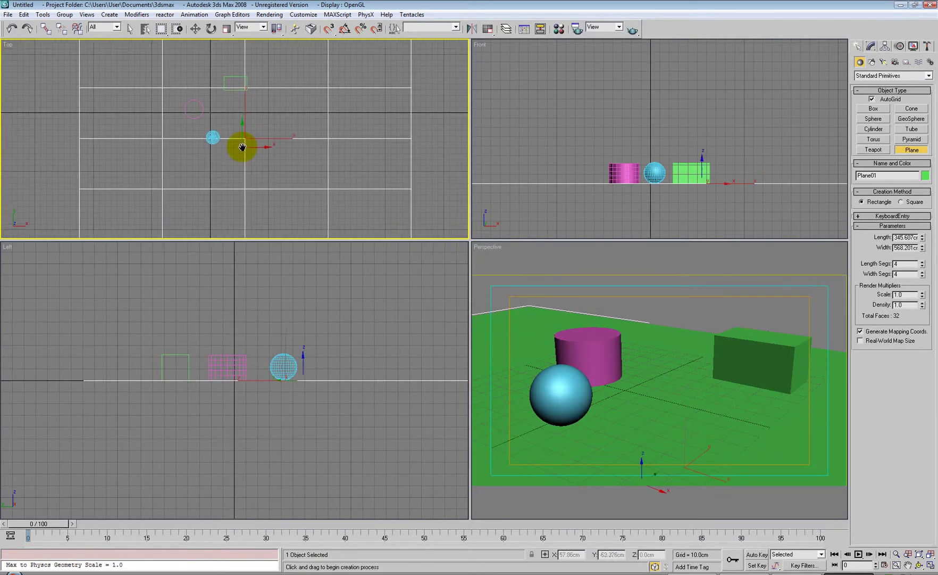
- Change the ground plane's object color to dark brown from the 3ds Max palette
left_click(926, 175)
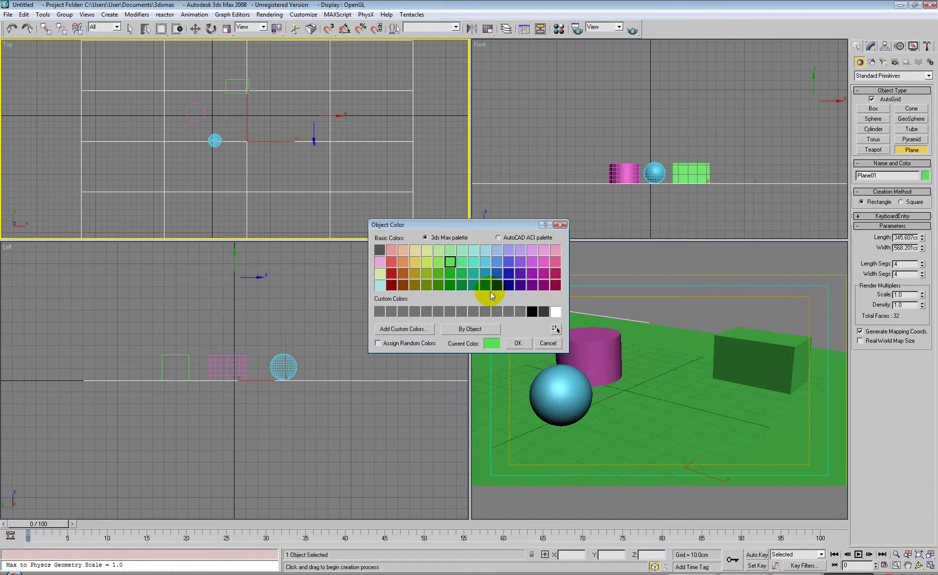
left_click(403, 285)
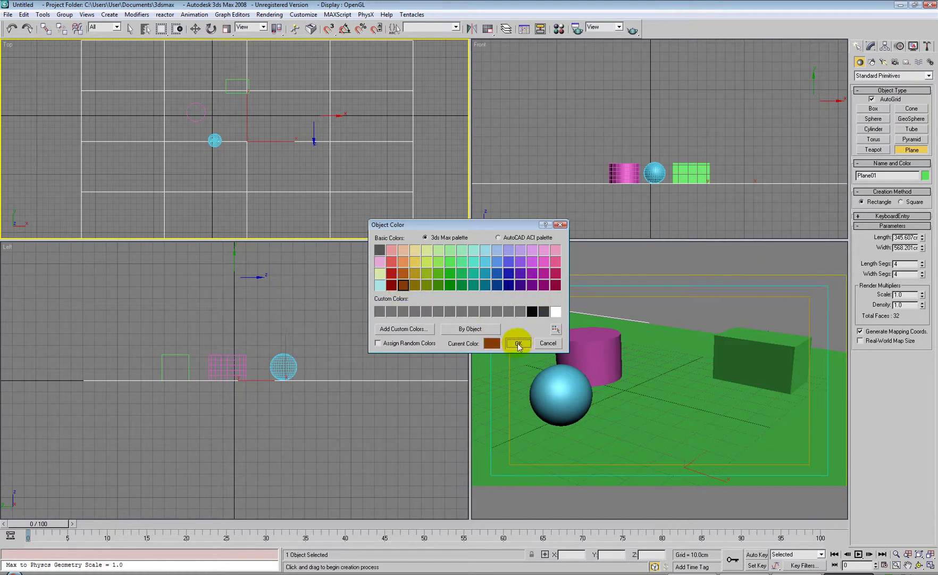
left_click(517, 342)
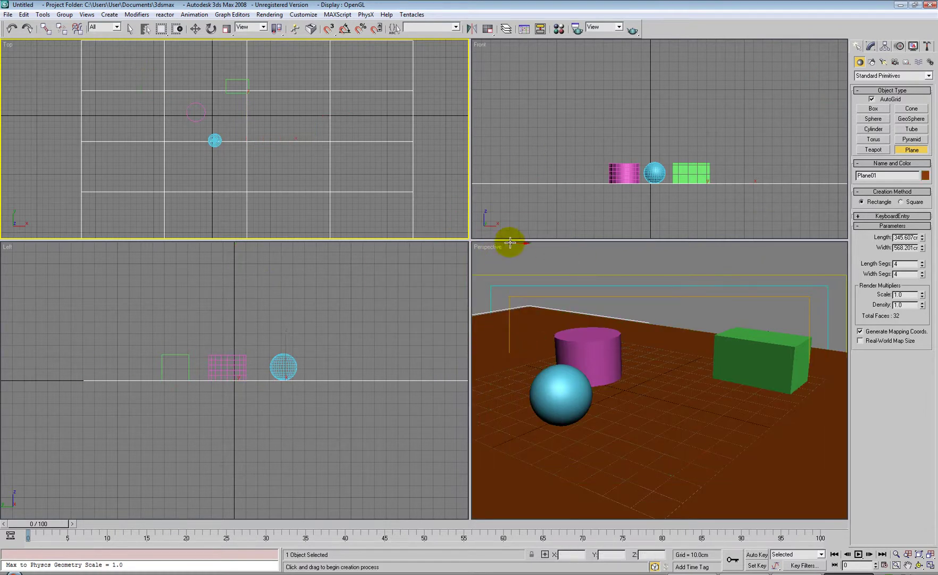
- Leave plane creation, check the Perspective viewport's Show Safe Frame option and deselect the ground plane
middle_click(490, 246)
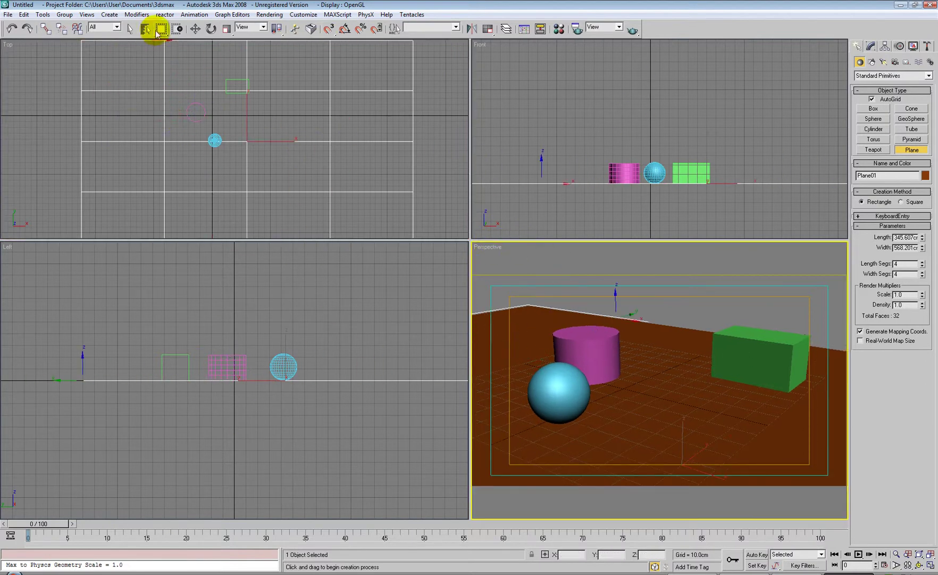
left_click(130, 29)
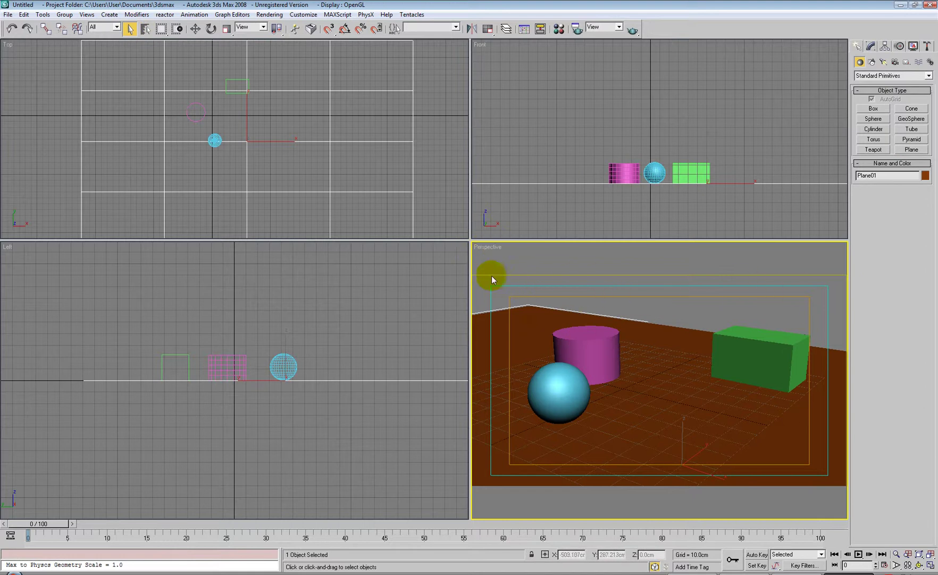
right_click(485, 248)
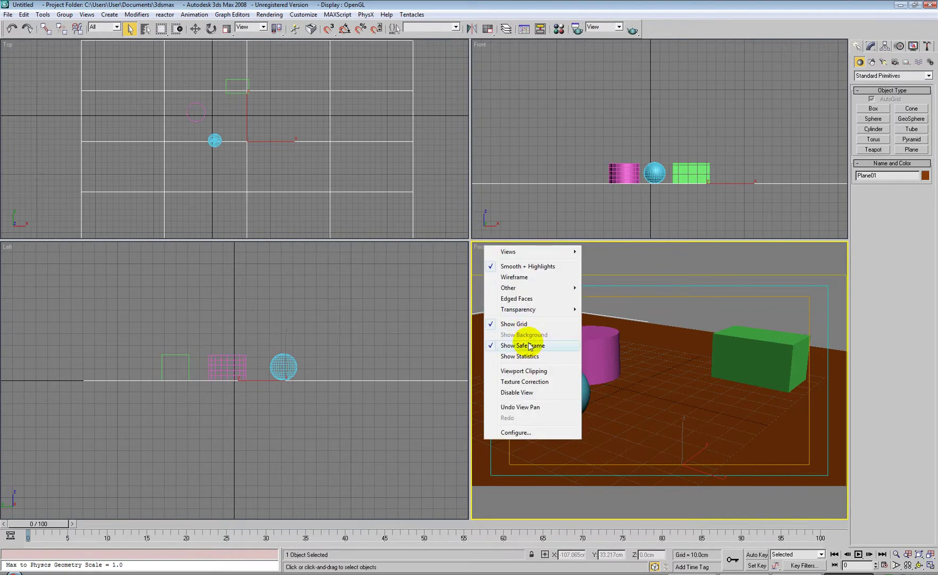
left_click(662, 311)
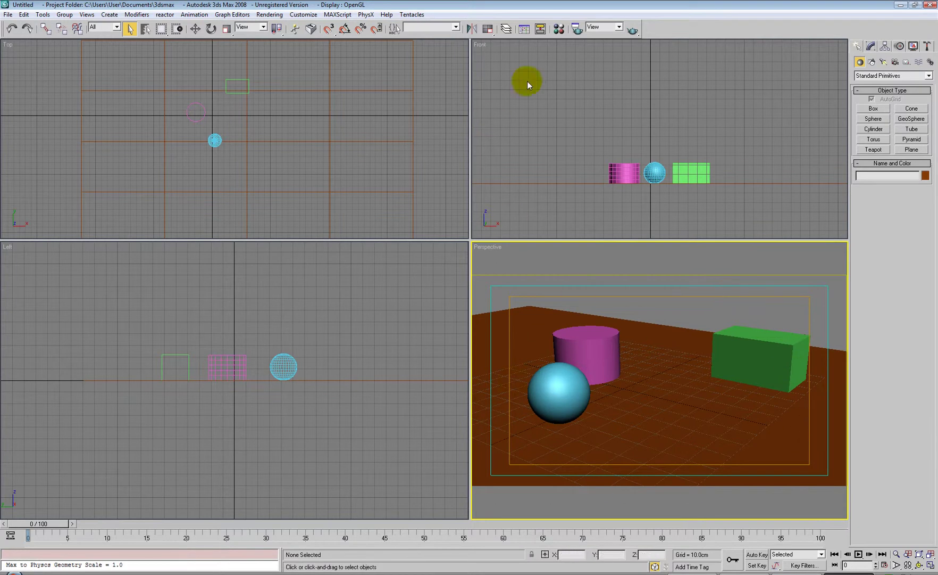
- Render the Perspective viewport, examine the frame against the safe frame area, and close the rendered frame and render settings
left_click(577, 30)
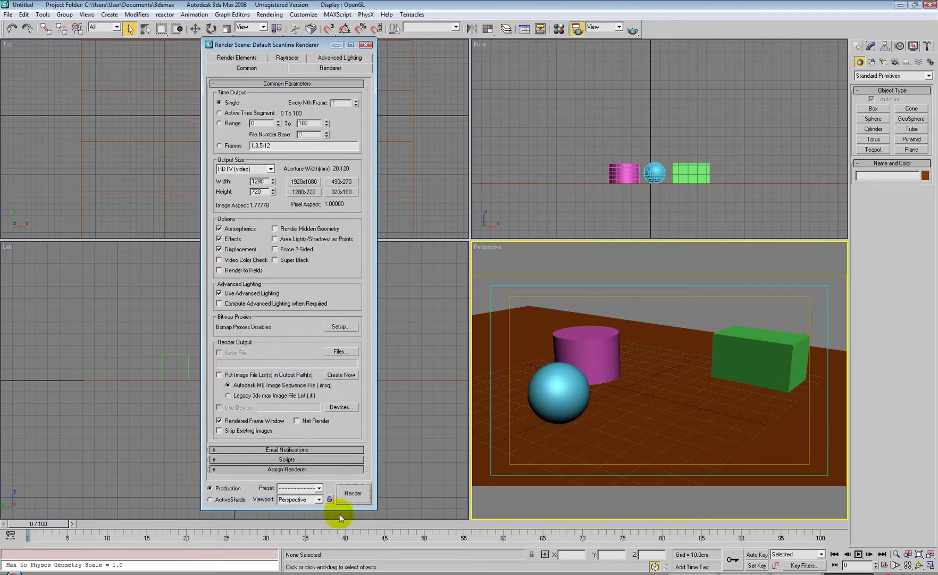
left_click(351, 497)
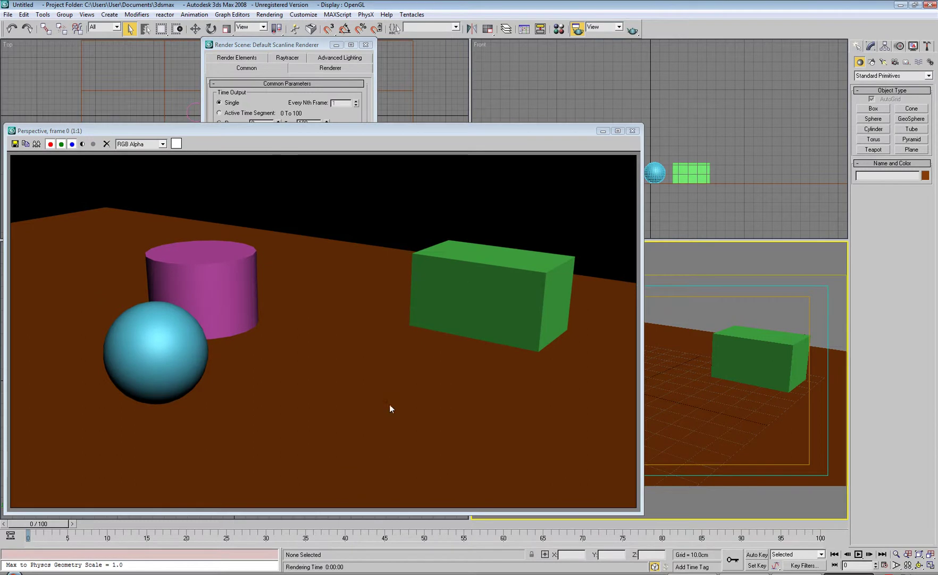
left_click_drag(328, 135, 420, 63)
left_click(724, 59)
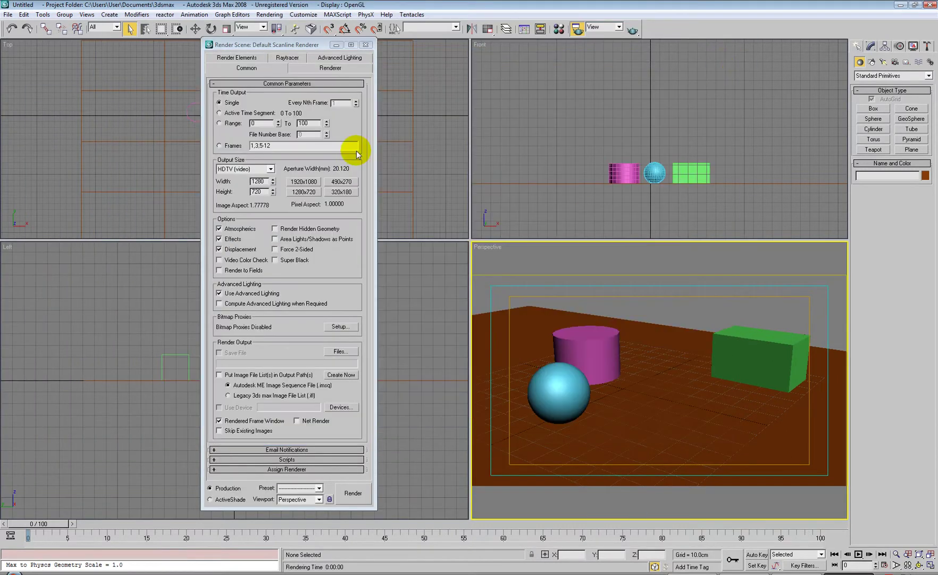
left_click(367, 45)
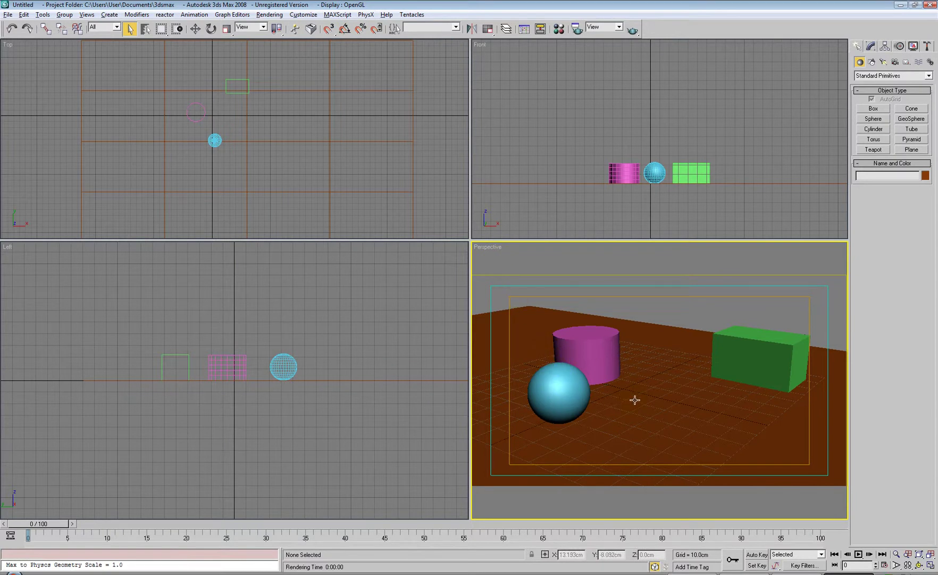
- Maximize the Perspective viewport and examine how panning and zooming change the scene's framing inside the safe frame
key("alt+w")
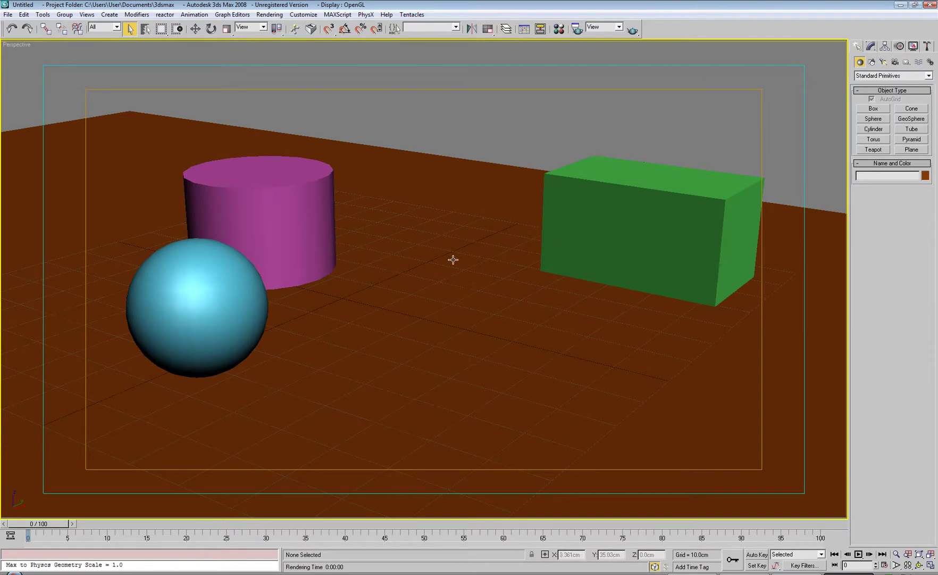
middle_click_drag(447, 255, 463, 280)
middle_click_drag(512, 265, 507, 261)
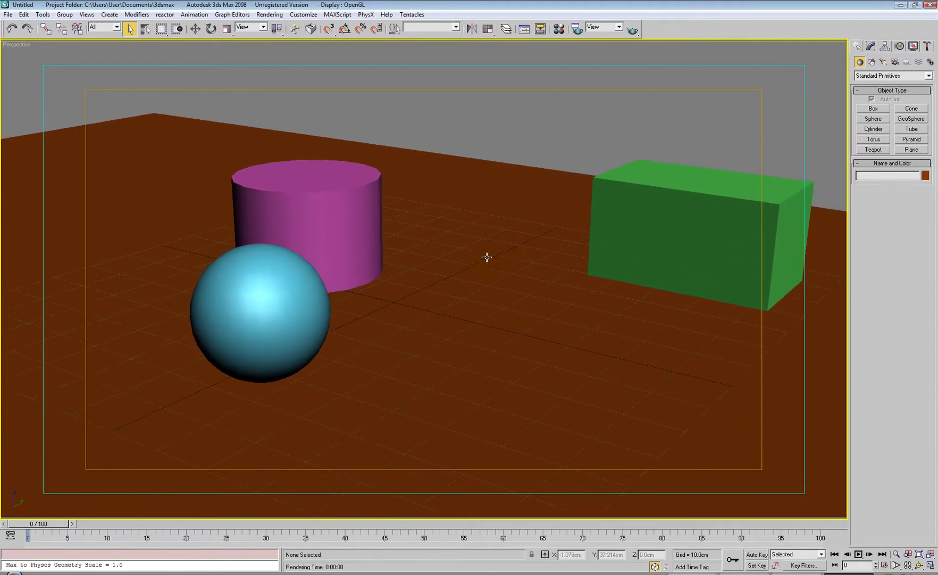
scroll(481, 248, "down", 5)
scroll(482, 248, "down", 4)
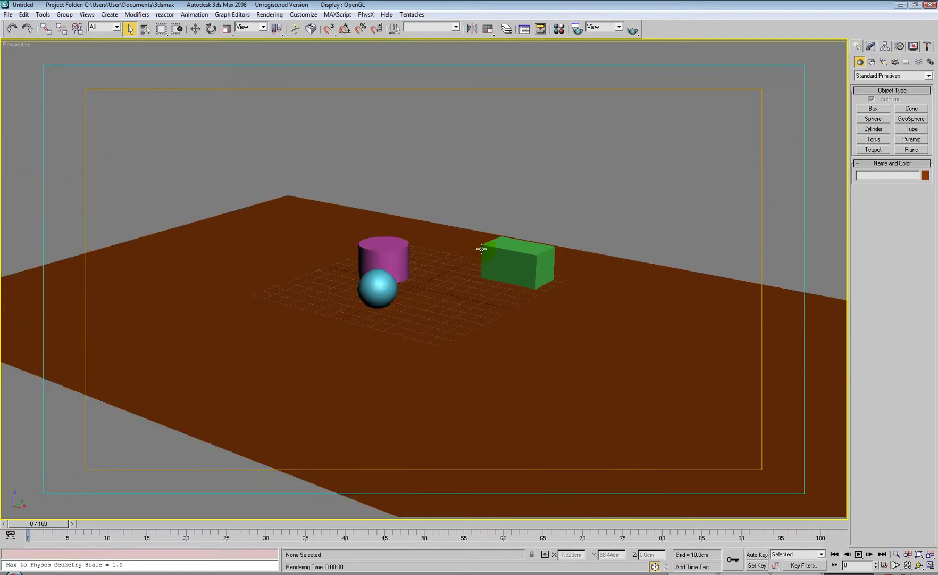
scroll(481, 248, "up", 12)
scroll(481, 249, "down", 8)
scroll(482, 249, "up", 8)
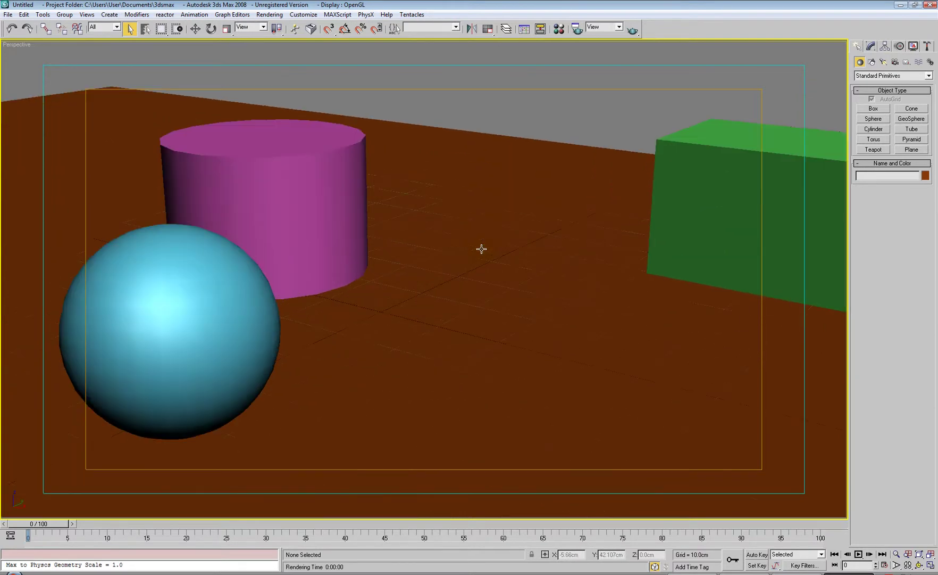
scroll(482, 249, "down", 6)
scroll(481, 249, "up", 3)
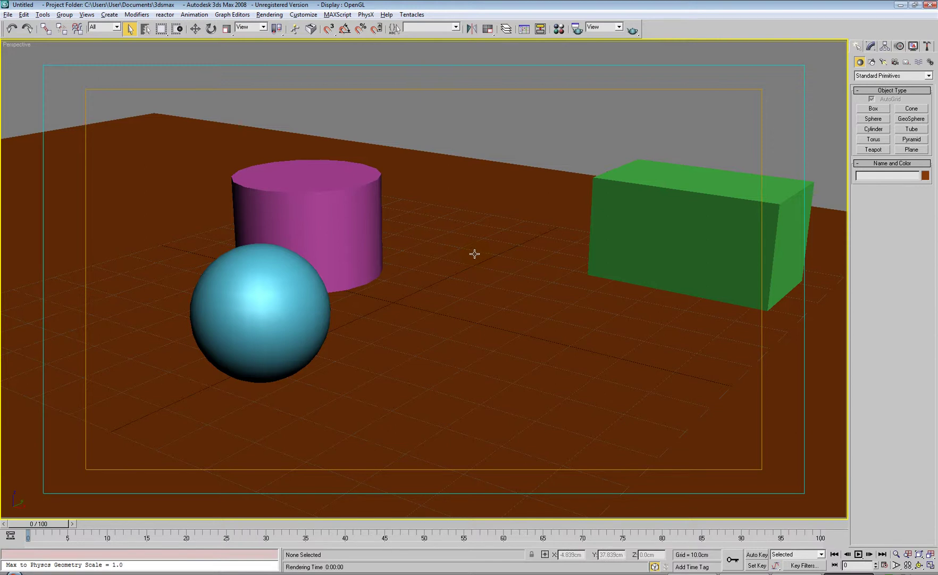
- Frame the cylinder in front, the box behind it and the sphere opposite, and create a camera from this Perspective view
middle_click_drag(475, 253, 547, 264, "alt")
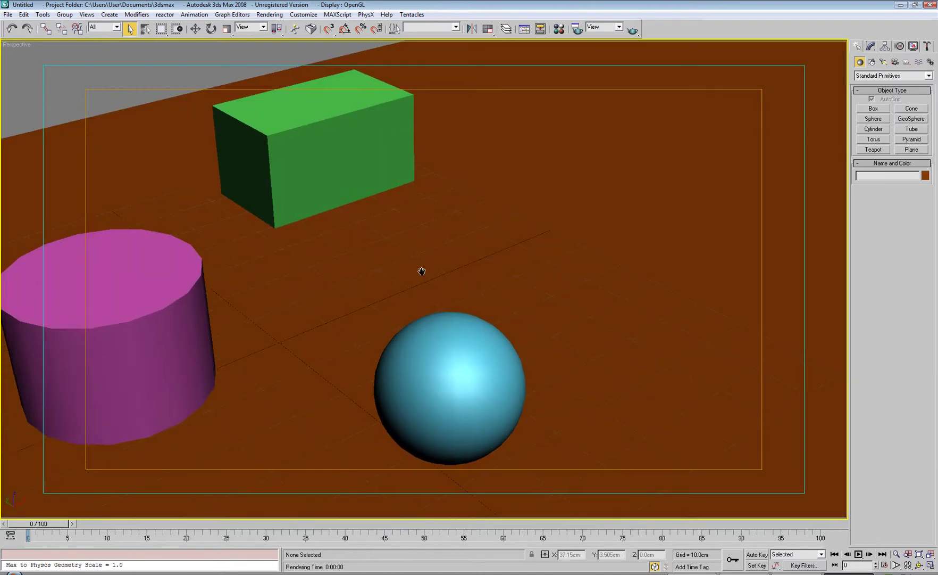
middle_click_drag(423, 271, 543, 254)
mouse_move(425, 300)
middle_mouse_down("alt")
mouse_move(433, 306)
mouse_move(436, 298)
middle_mouse_up("alt")
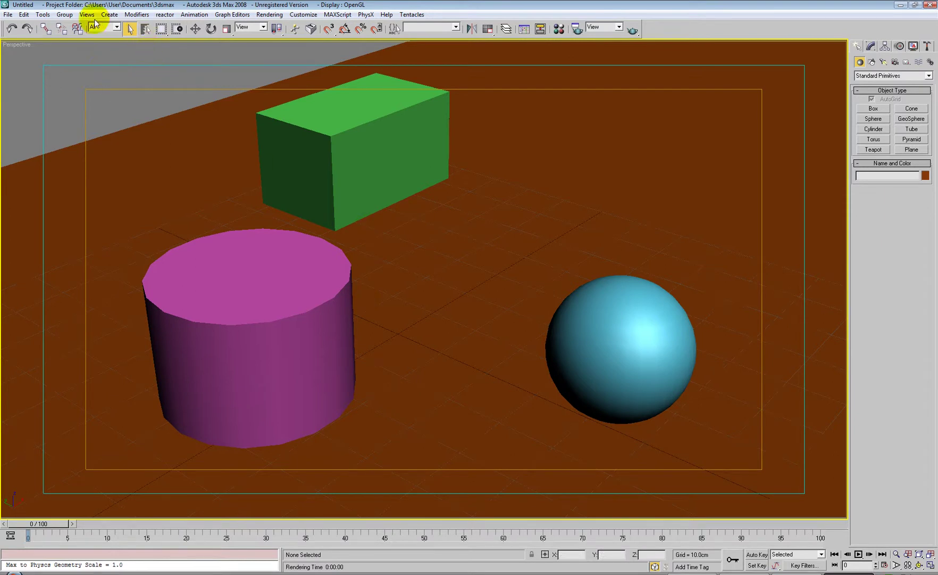
left_click(110, 17)
mouse_move(81, 16)
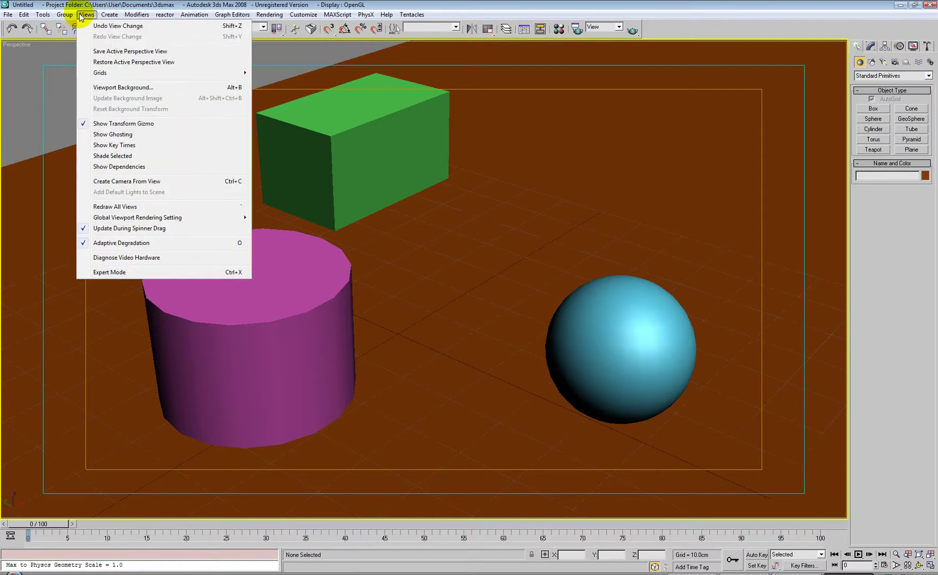
left_click(156, 183)
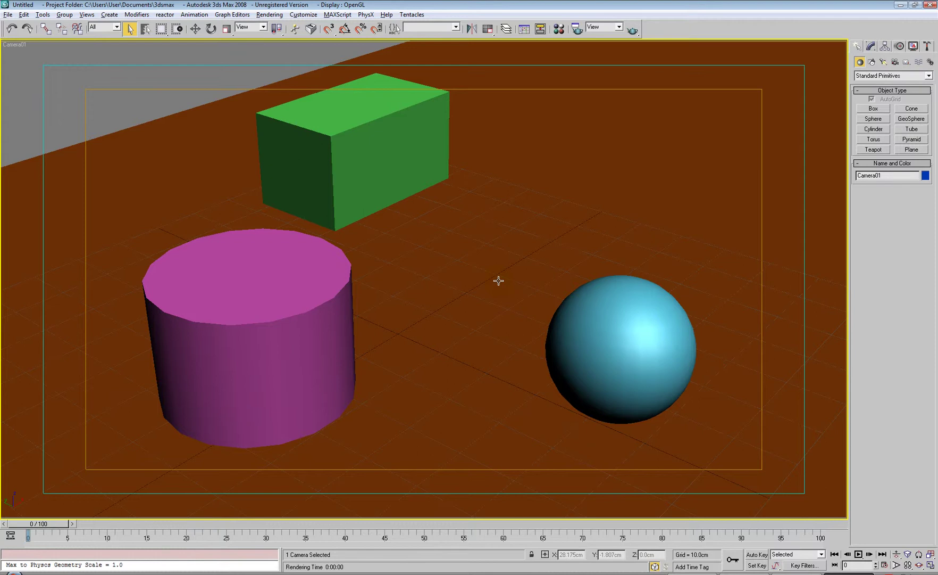
- Restore the four-viewport layout with an enlarged camera view, and switch the Front viewport to Perspective
key("alt+w")
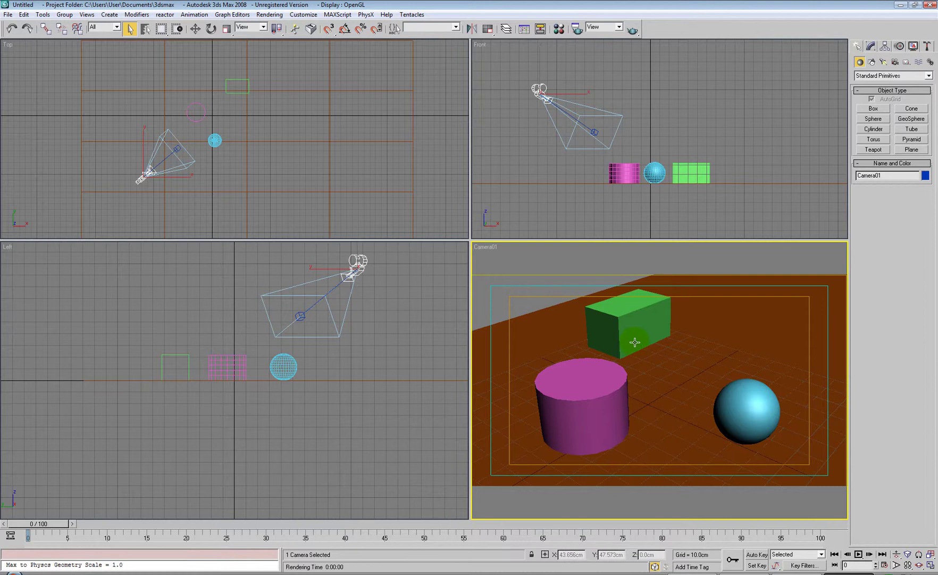
left_click_drag(471, 240, 382, 252)
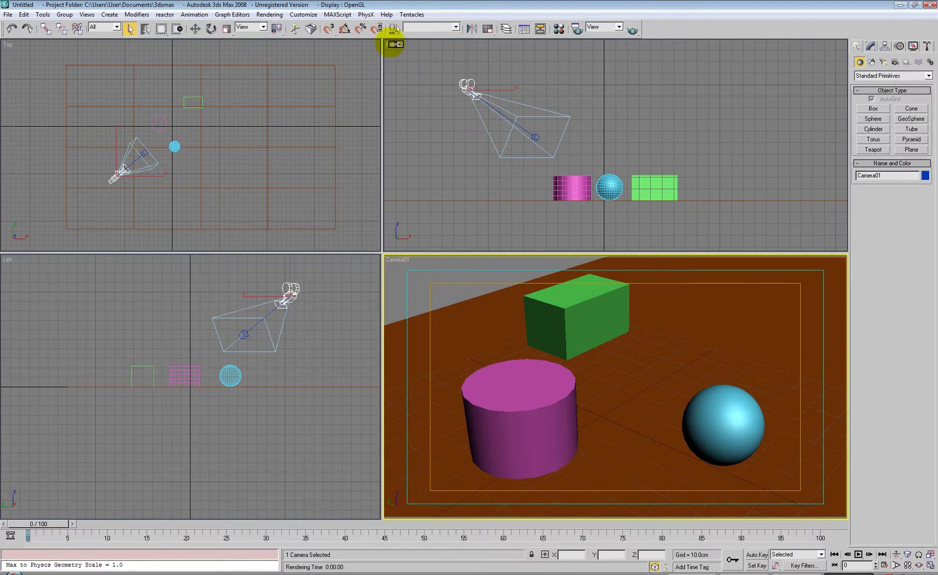
right_click(394, 44)
mouse_move(456, 48)
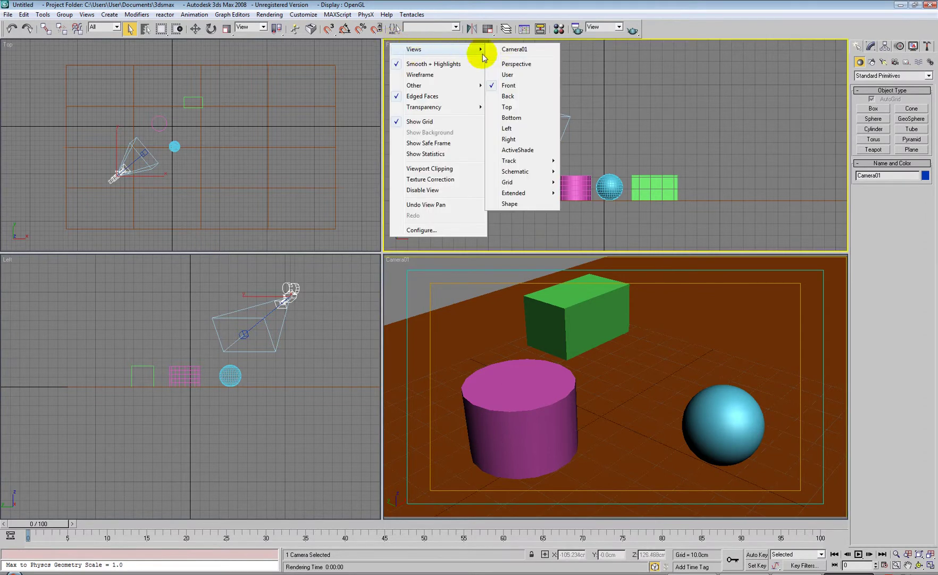
left_click(514, 64)
middle_click_drag(561, 171, 579, 205, "alt")
left_click(460, 96)
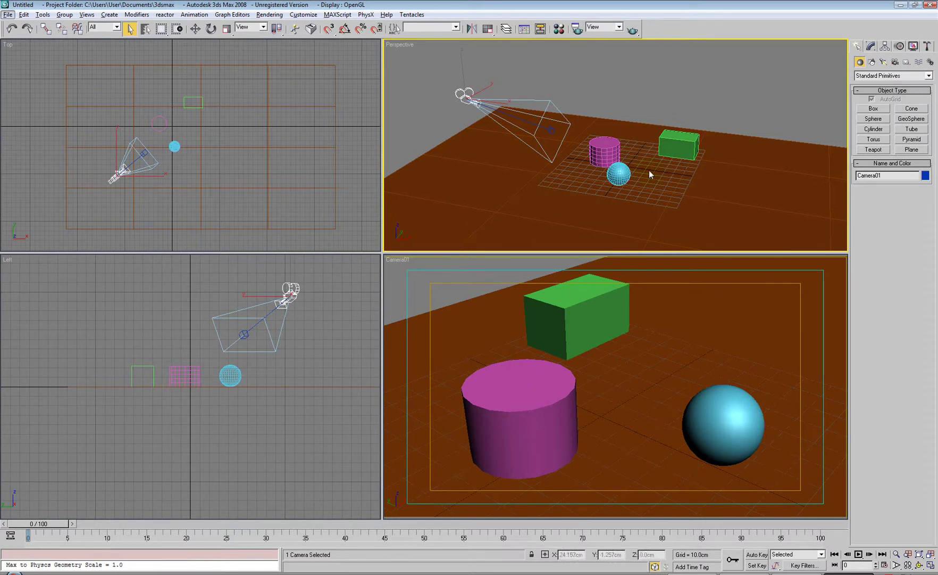
- Clone the magenta cylinder along the X axis as three copies, with the first at about X 26 cm
left_click(537, 400)
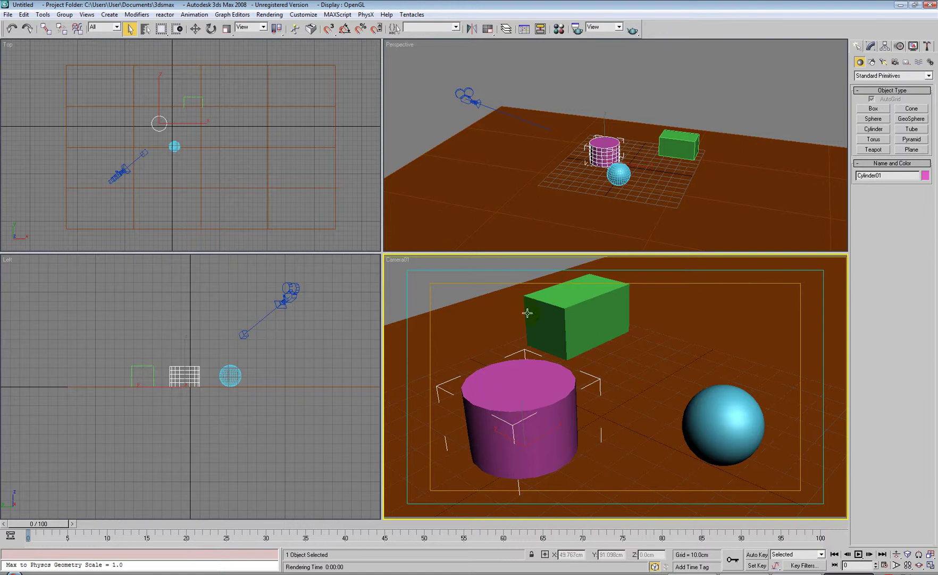
key("w")
mouse_move(549, 436)
left_mouse_down("shift")
mouse_move(766, 336)
mouse_move(692, 370)
mouse_move(655, 410)
left_mouse_up("shift")
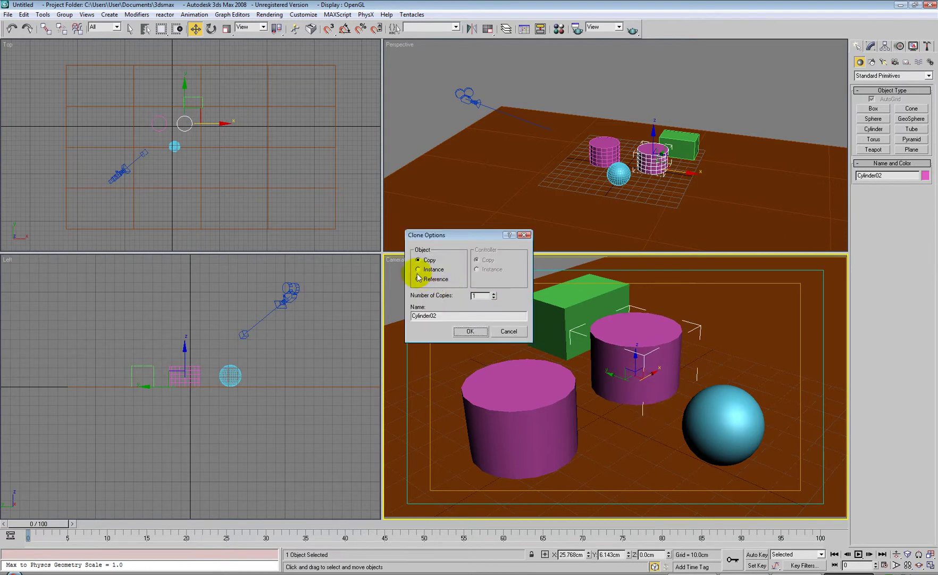
left_click(494, 293)
left_click(494, 293)
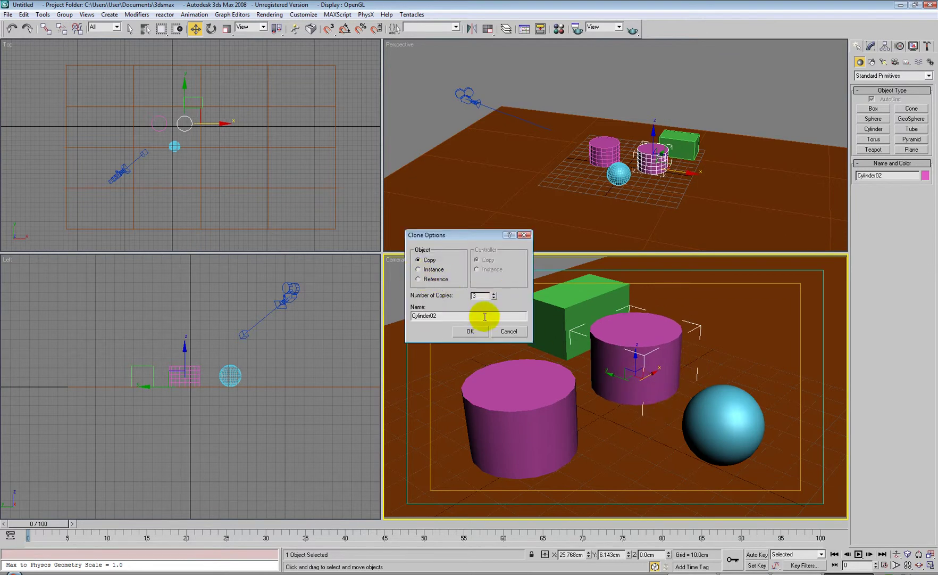
left_click(471, 332)
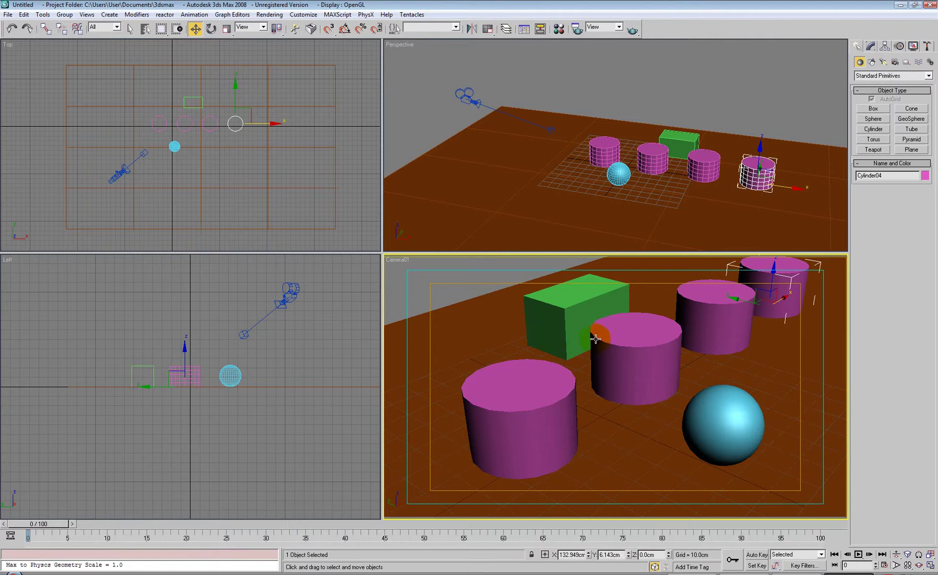
- Frame the row of cylinders from a low angle in a taller Perspective viewport and turn on Show Safe Frame for it
right_click(612, 109)
middle_click_drag(617, 208, 501, 171, "alt")
scroll(590, 190, "up", 5)
left_click_drag(379, 251, 379, 281)
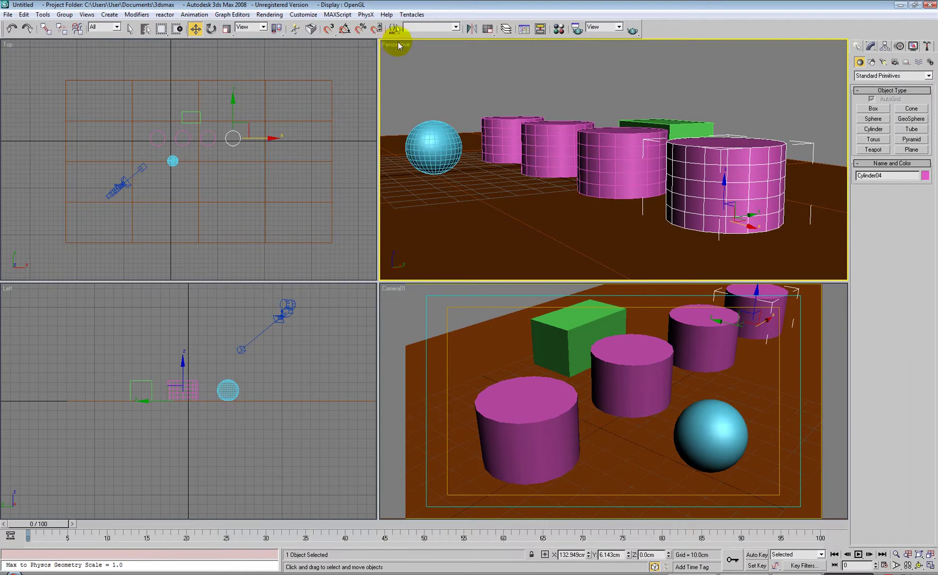
right_click(398, 43)
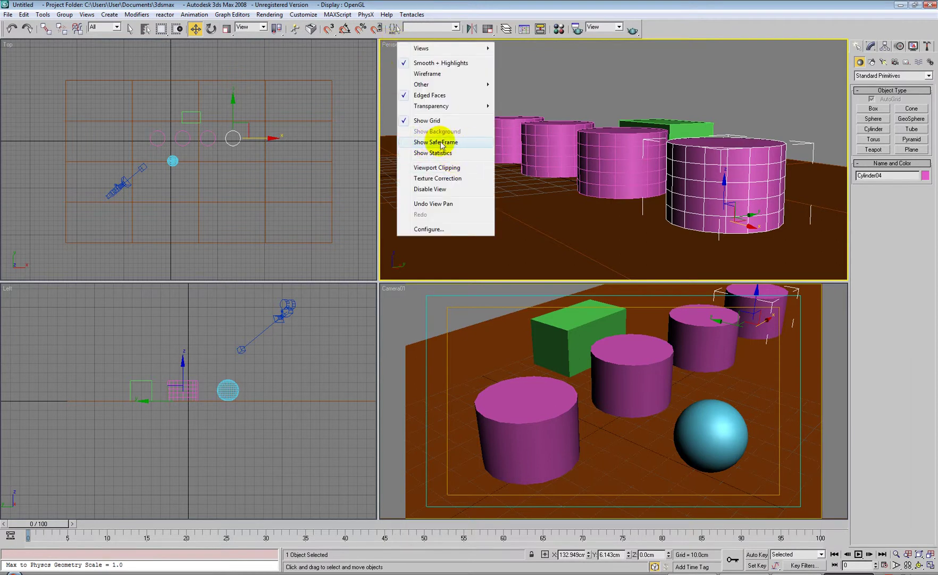
left_click(436, 142)
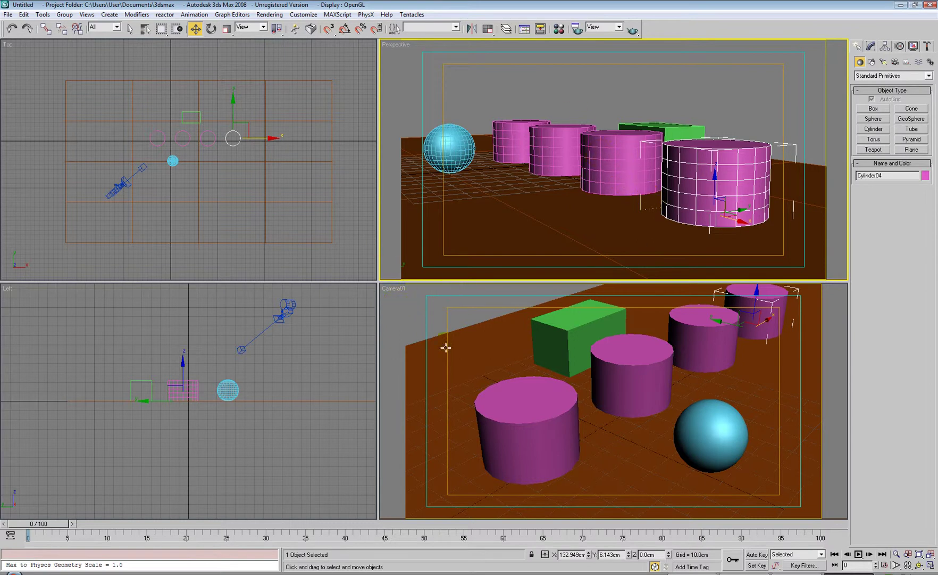
left_click(287, 309)
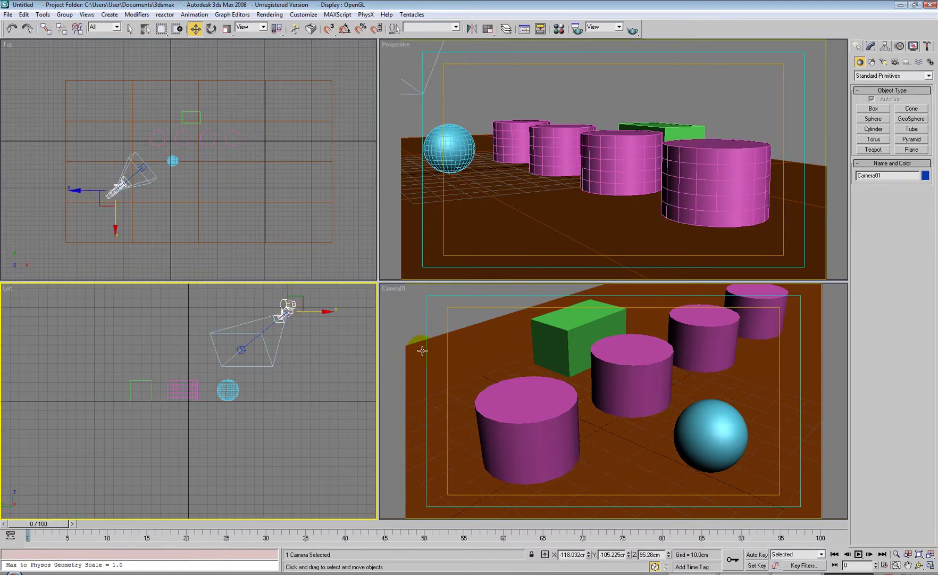
left_click(87, 15)
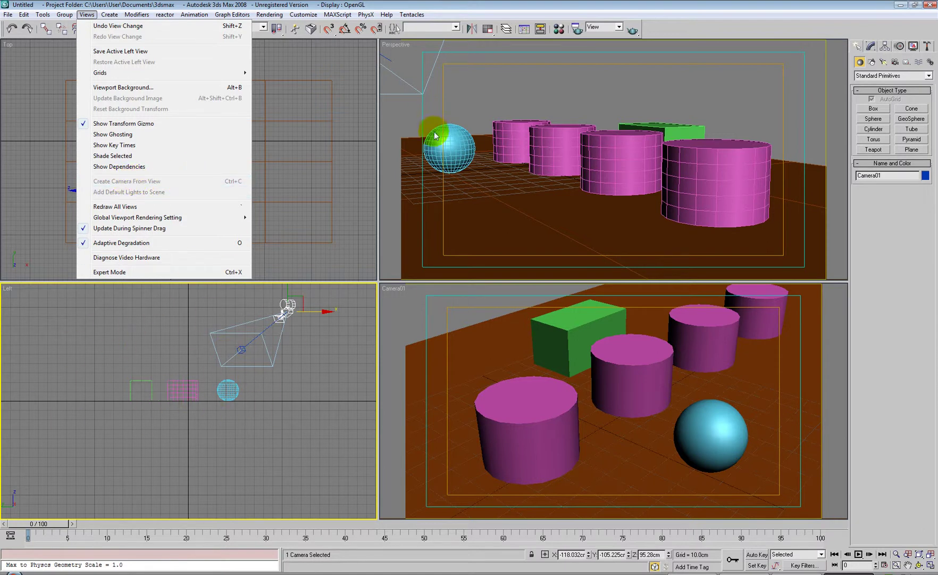
left_click(333, 234)
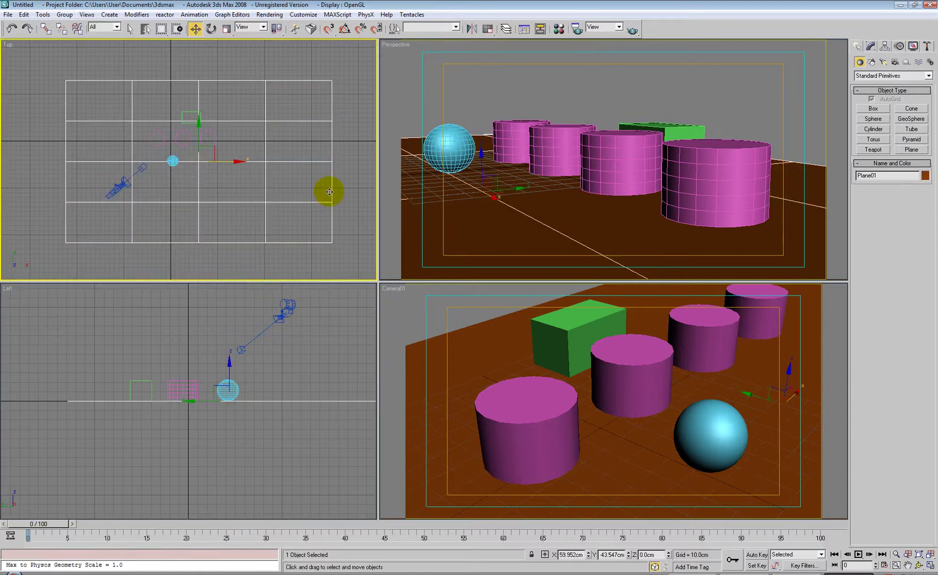
right_click(457, 87)
left_click(457, 87)
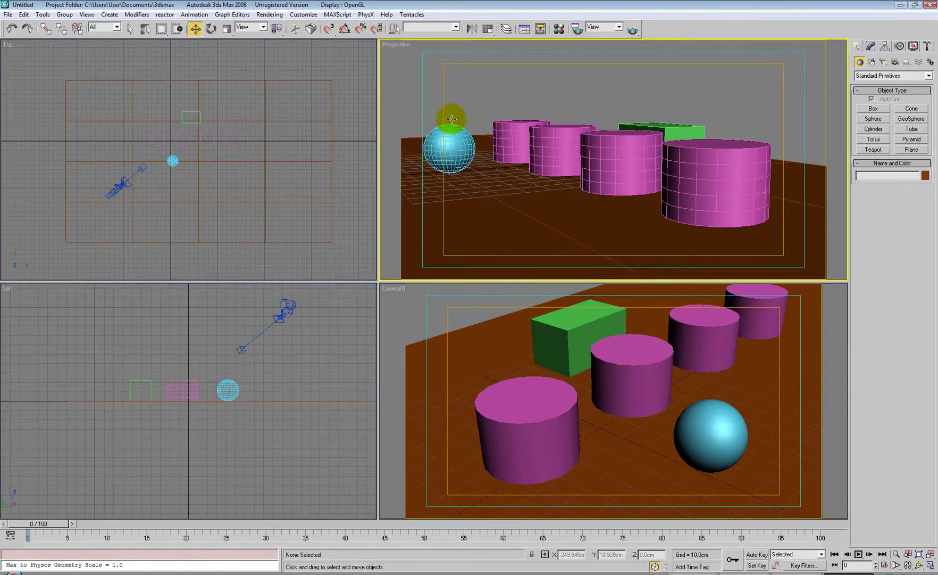
left_click(281, 315)
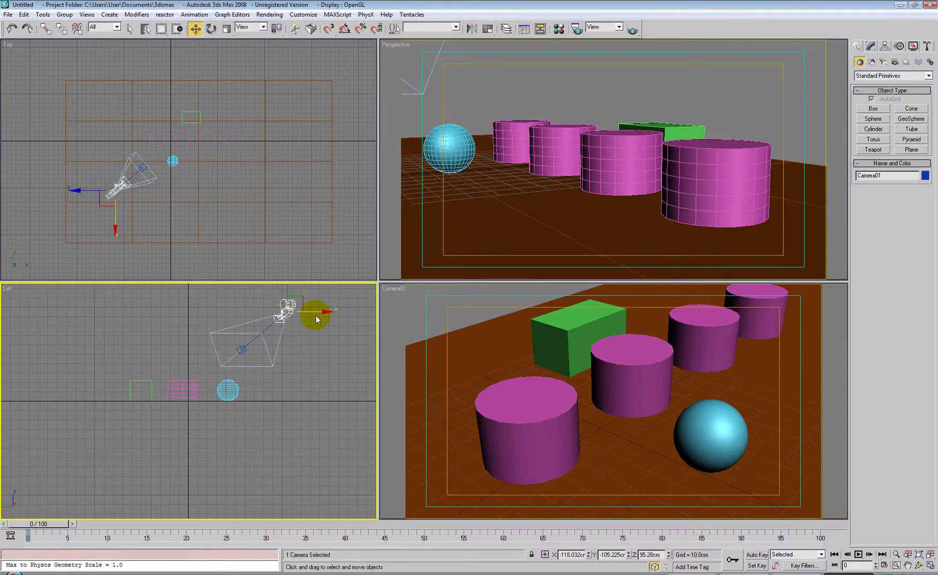
left_click(544, 66)
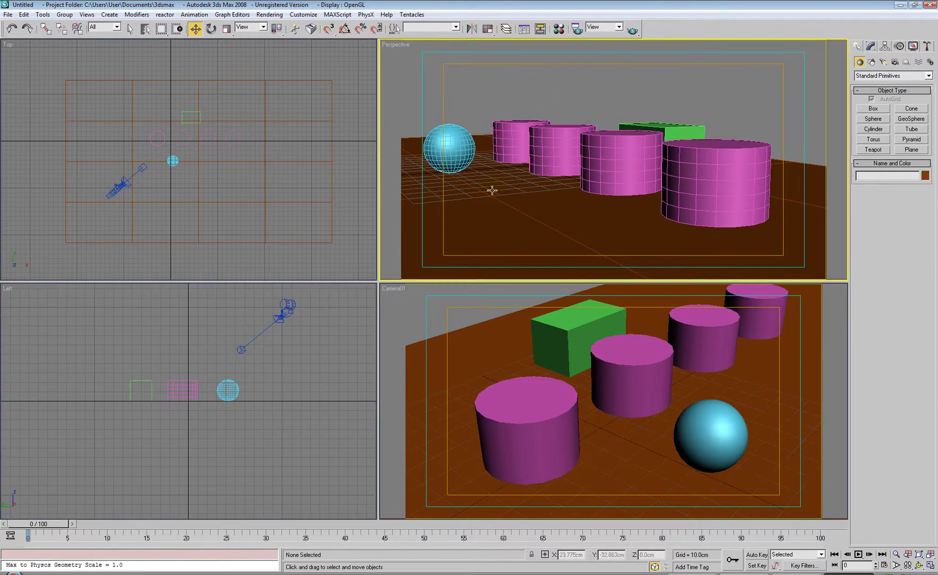
- Select Camera01 by name from the scene list and match it to the active Perspective view with Create Camera From View
left_click(145, 29)
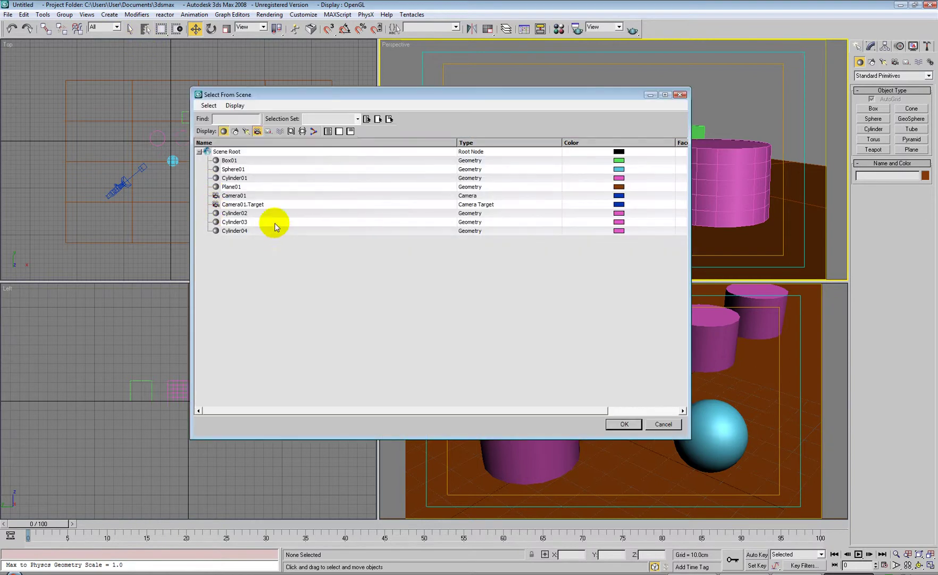
left_click(234, 195)
left_click(622, 424)
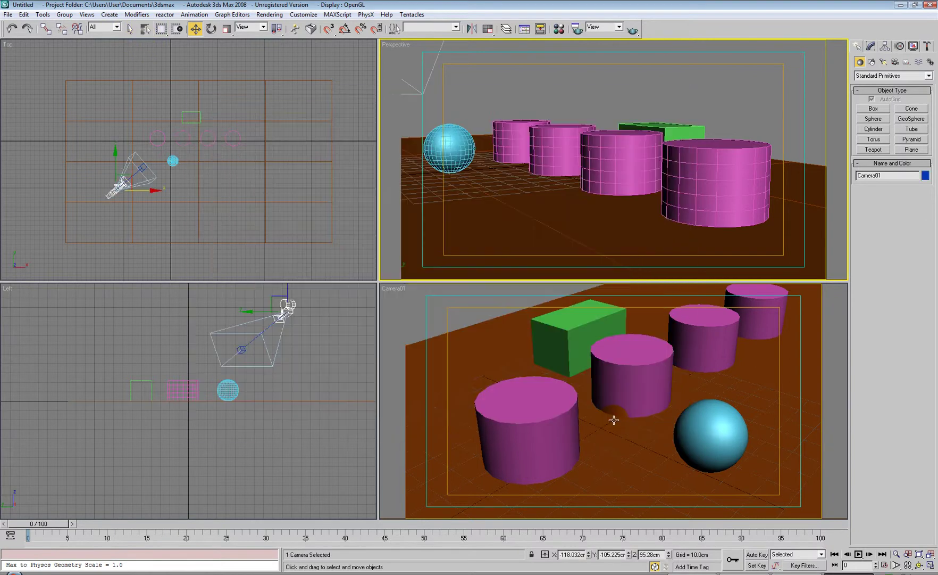
left_click(86, 15)
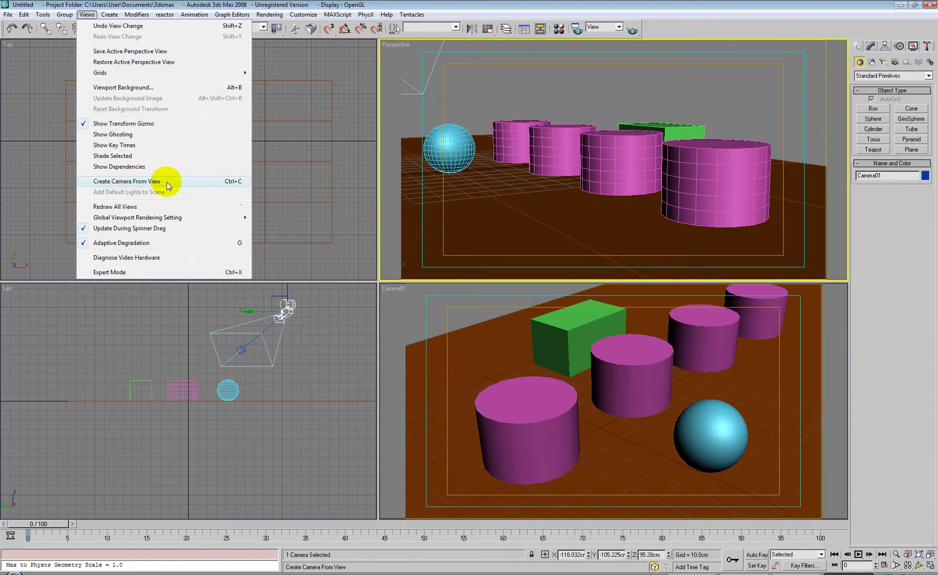
left_click(222, 181)
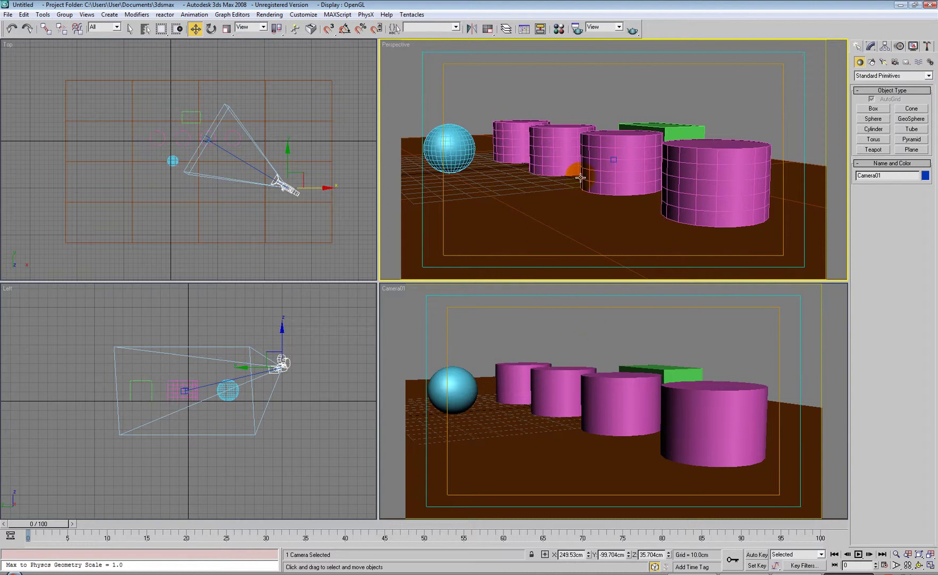
middle_click_drag(620, 106, 602, 150, "alt")
scroll(620, 132, "down", 5)
scroll(620, 134, "up", 5)
scroll(620, 135, "down", 5)
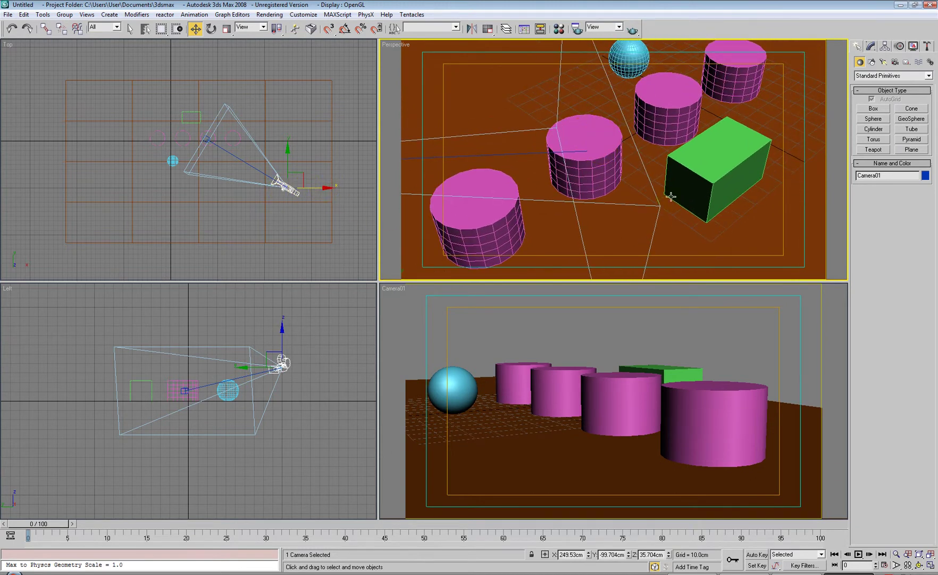
- Match Camera01 to the current high-angle Perspective view with Create Camera From View
key("ctrl+c")
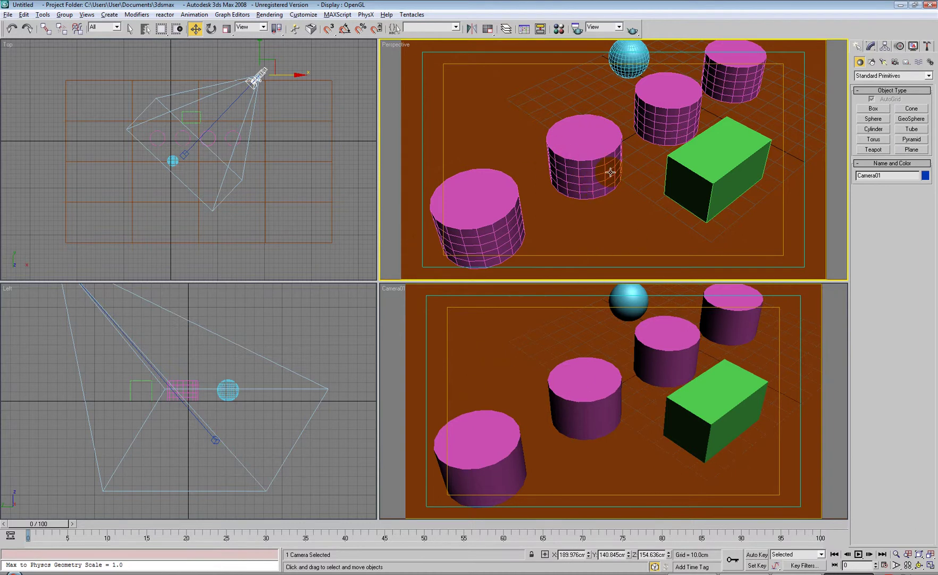
- Frame the four cylinders in the Perspective viewport from a steep high angle, with the green box in front of them
scroll(595, 164, "up", 6)
mouse_move(593, 163)
middle_mouse_down()
mouse_move(544, 144)
mouse_move(596, 170)
middle_mouse_up()
scroll(595, 180, "up", 2)
scroll(585, 176, "down", 7)
scroll(579, 177, "up", 10)
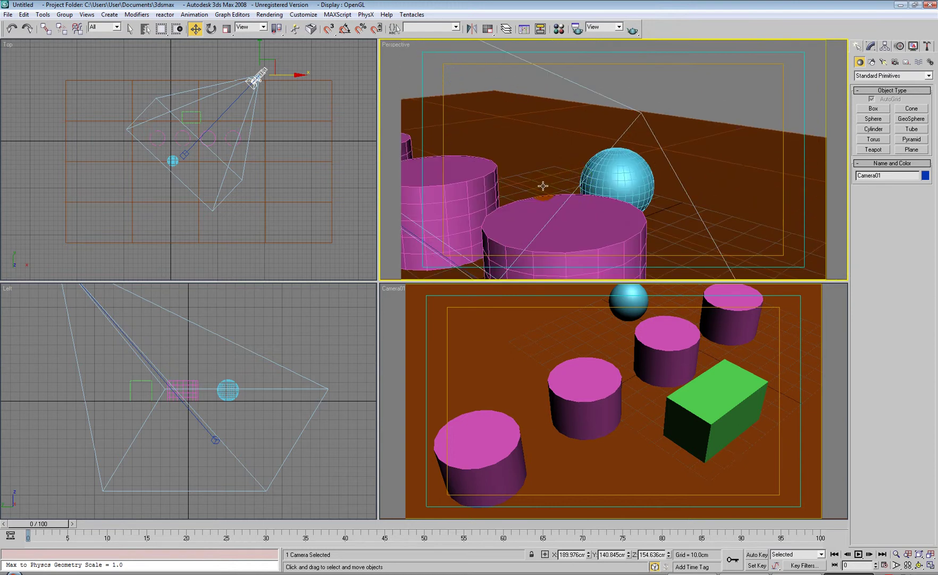
scroll(506, 185, "down", 10)
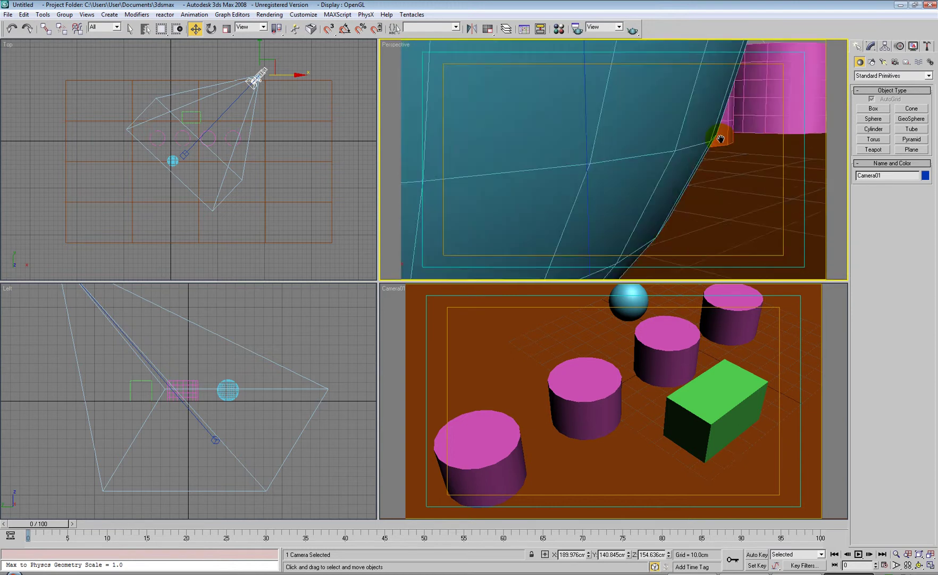
scroll(625, 155, "up", 3)
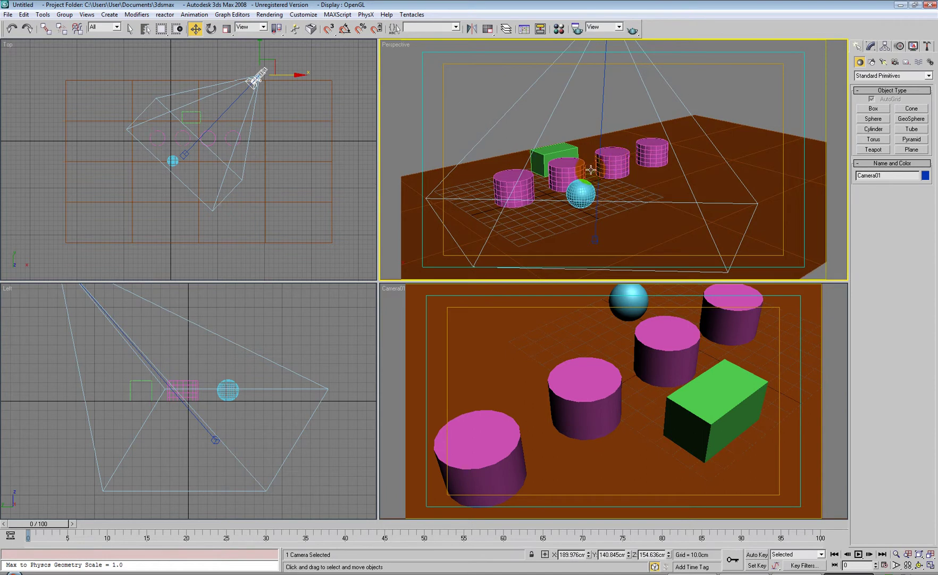
scroll(538, 186, "up", 5)
scroll(544, 185, "down", 2)
middle_click_drag(541, 190, 597, 164, "alt")
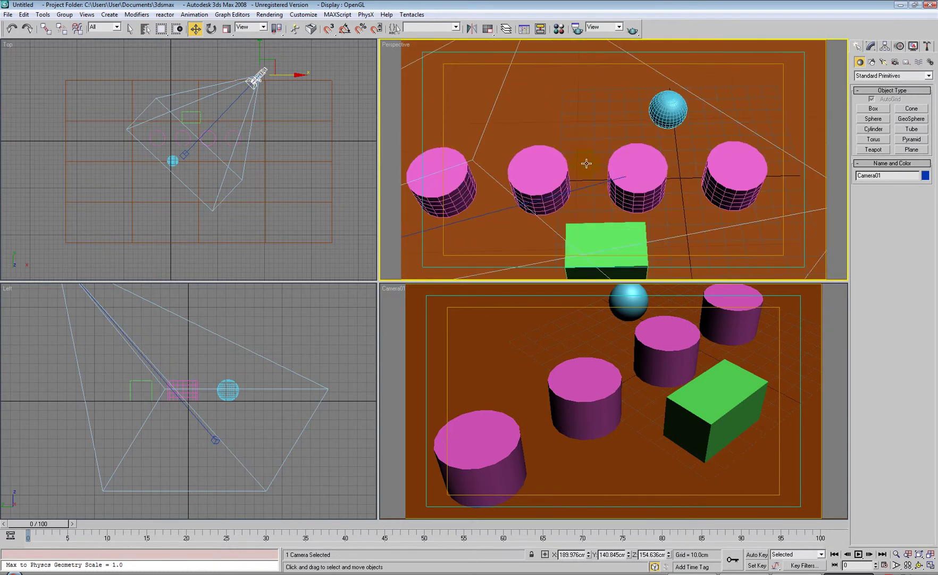
- Deselect Camera01, fine-tune the Perspective framing, and create a second camera from that view
left_click(343, 67)
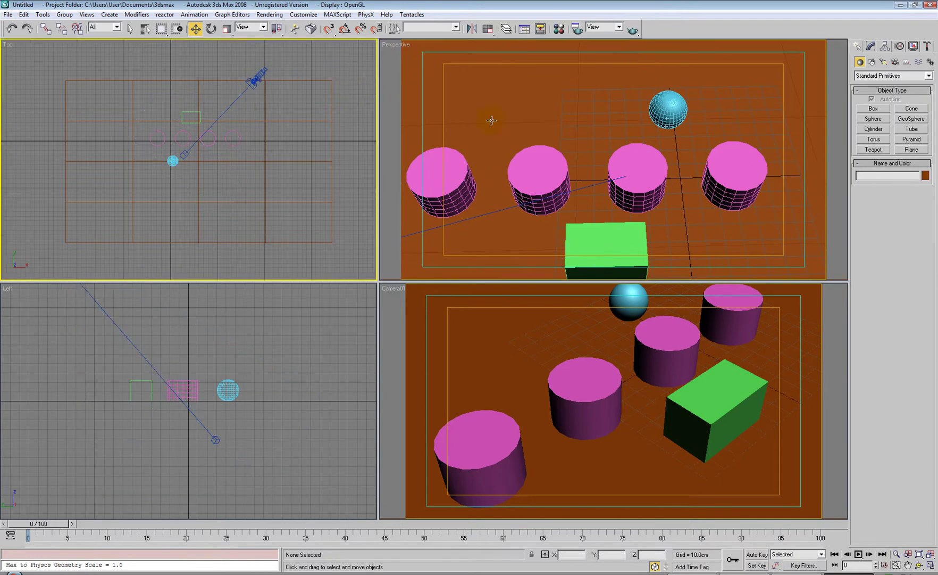
left_click(513, 87)
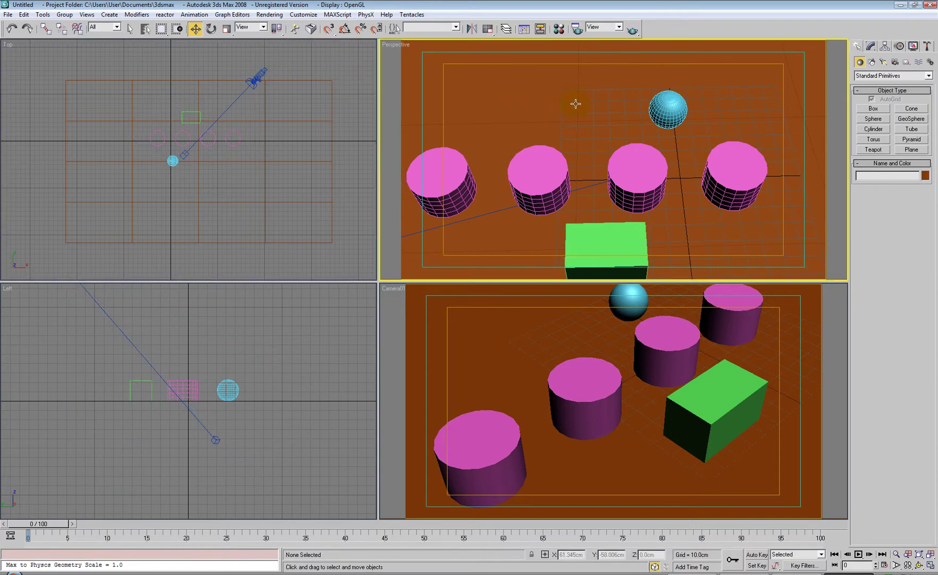
scroll(569, 110, "down", 3)
scroll(568, 111, "up", 3)
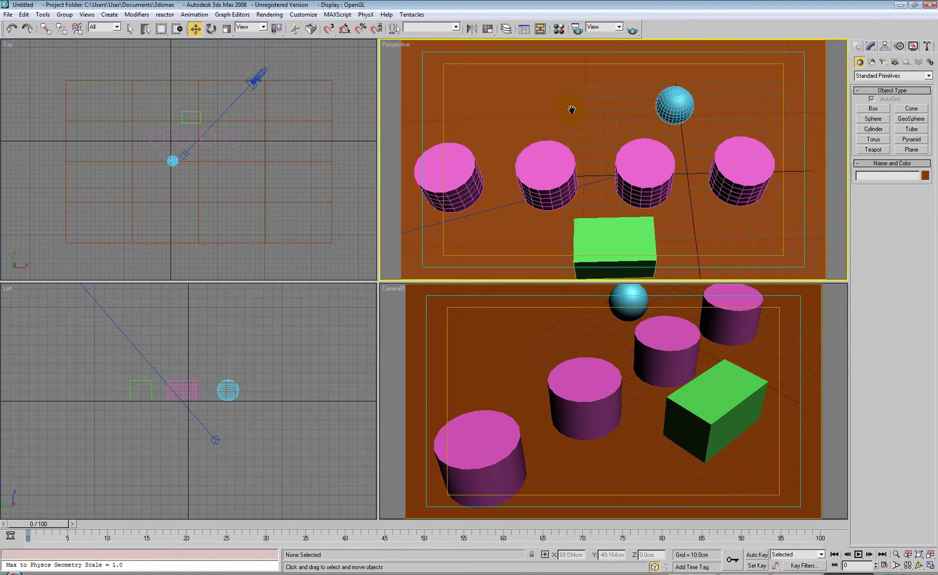
middle_click_drag(568, 111, 576, 101)
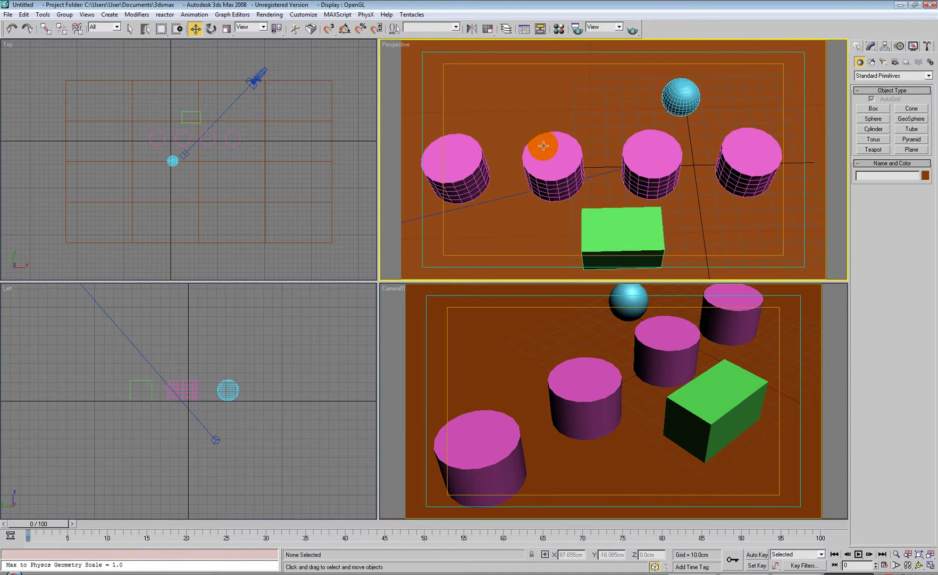
key("ctrl+c")
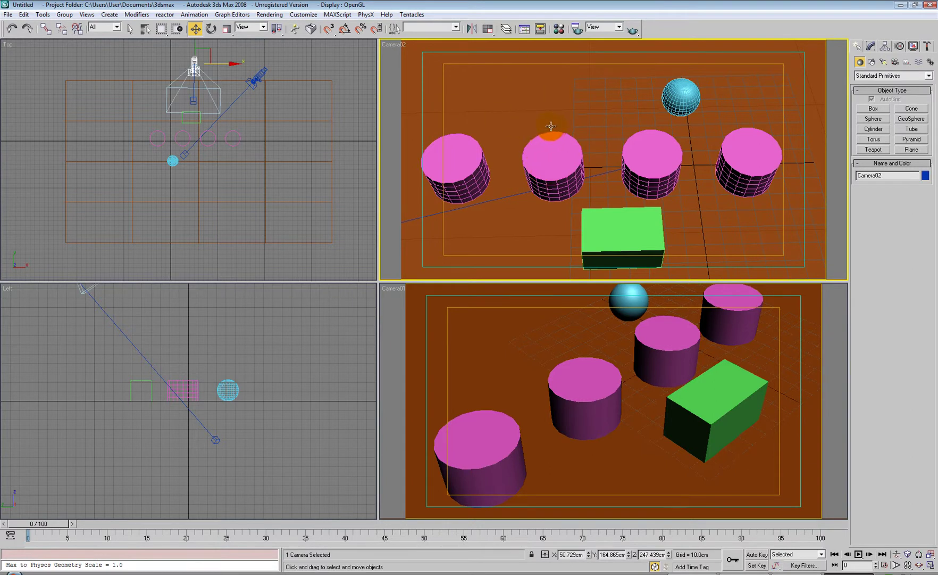
- Switch the Left viewport to Perspective, orbit it to show both cameras above the plane, and maximize it
right_click(266, 323)
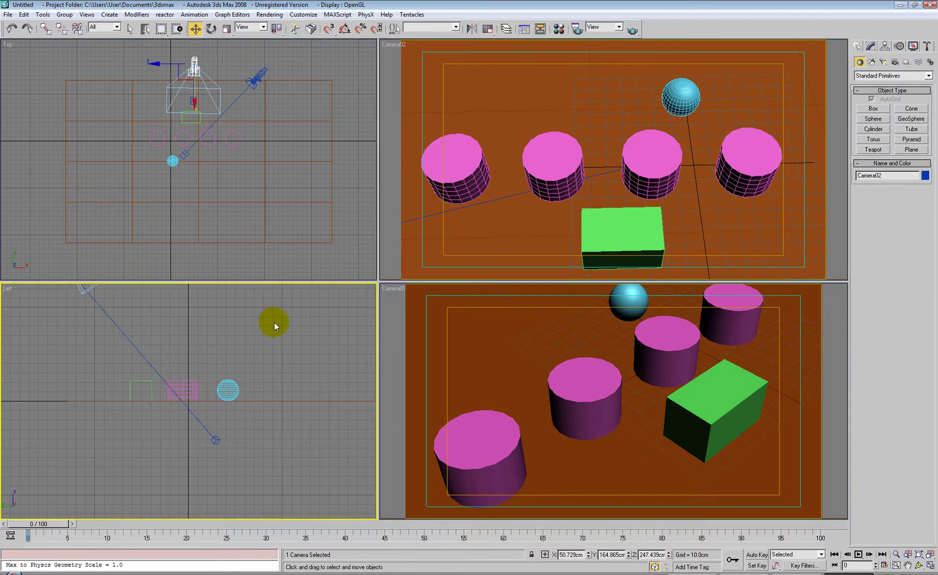
key("p")
mouse_move(284, 337)
middle_mouse_down("alt")
mouse_move(252, 348)
mouse_move(268, 345)
mouse_move(237, 379)
mouse_move(257, 431)
mouse_move(250, 420)
mouse_move(229, 427)
middle_mouse_up("alt")
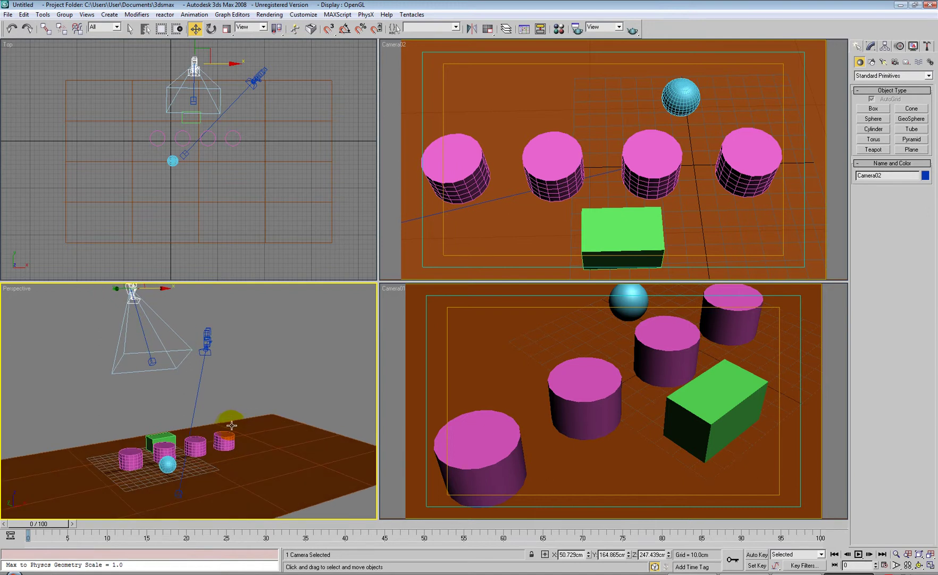
key("alt+w")
scroll(235, 419, "up", 3)
scroll(278, 379, "down", 5)
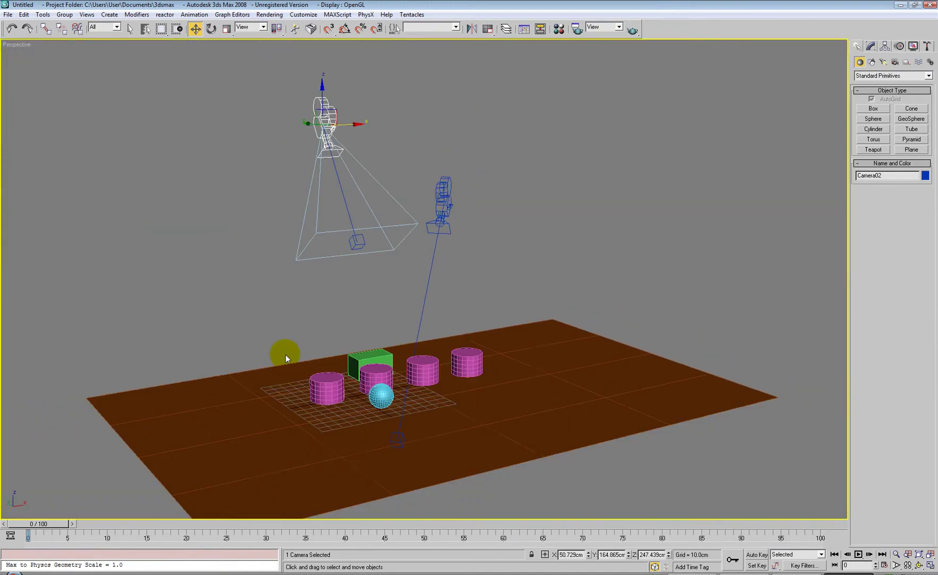
middle_click_drag(282, 353, 278, 360)
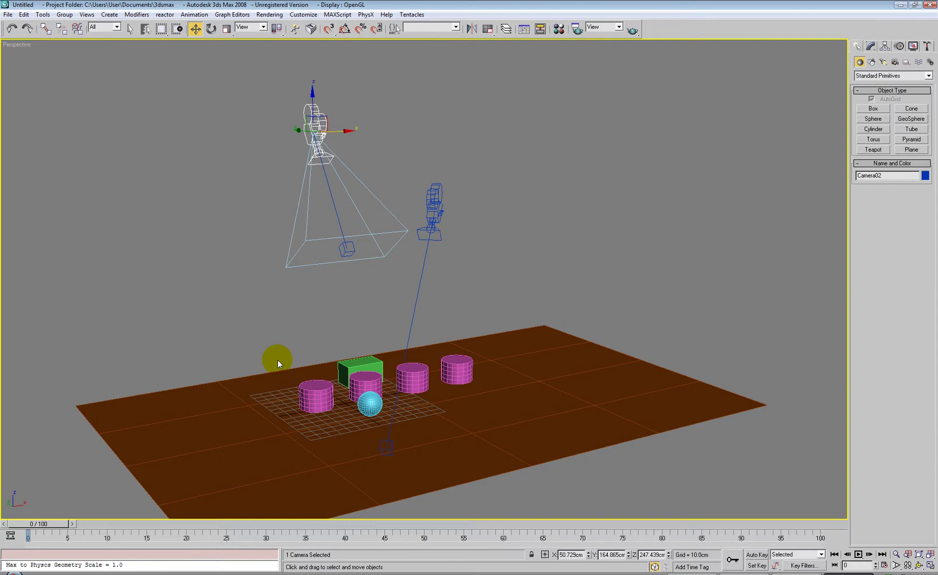
- Select Camera01 in the scene, look through it in the maximized viewport, and turn on edged faces
left_click(435, 200)
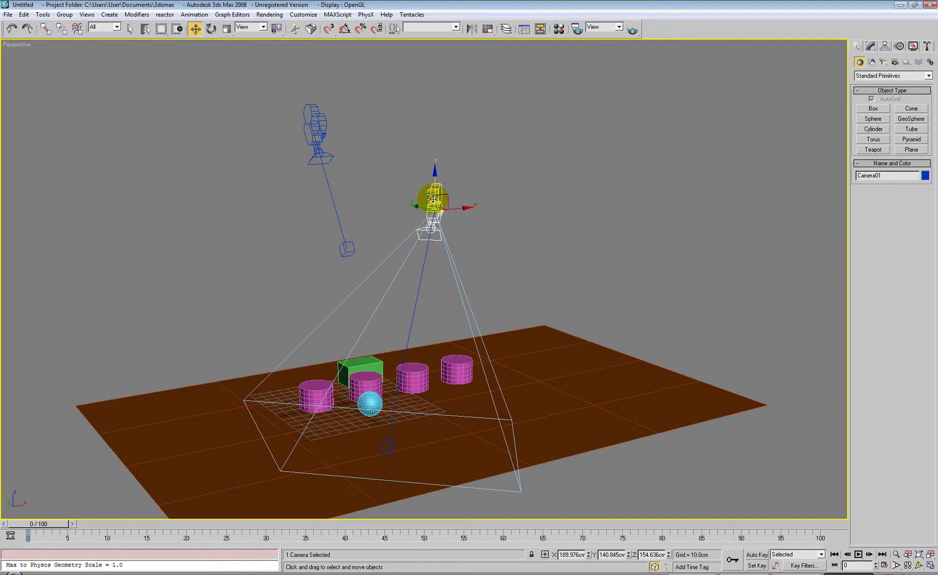
key("c")
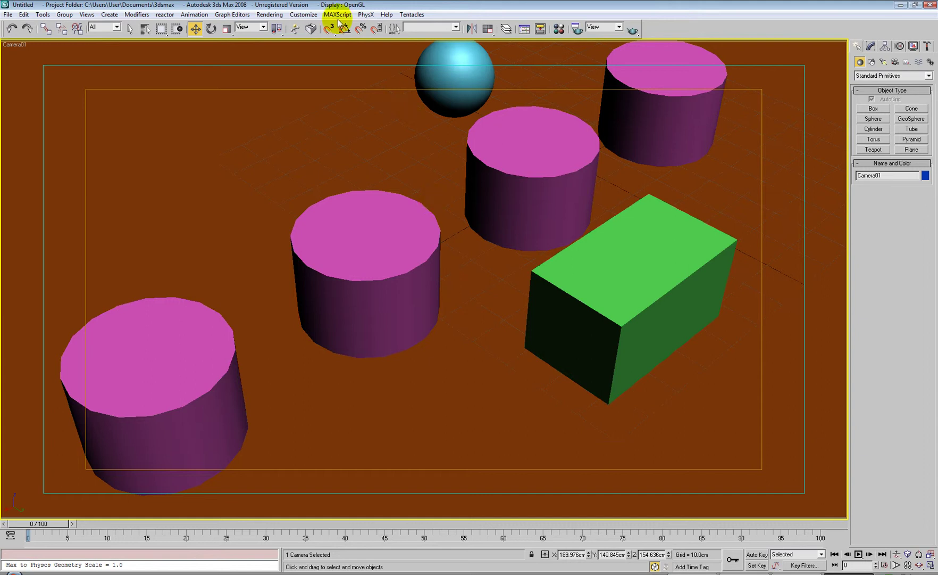
mouse_move(384, 200)
left_mouse_down()
mouse_move(394, 210)
mouse_move(404, 203)
mouse_move(405, 213)
mouse_move(367, 217)
mouse_move(499, 216)
left_mouse_up()
mouse_move(430, 230)
left_mouse_down()
mouse_move(417, 219)
mouse_move(296, 257)
mouse_move(431, 268)
mouse_move(431, 251)
left_mouse_up()
key("F4")
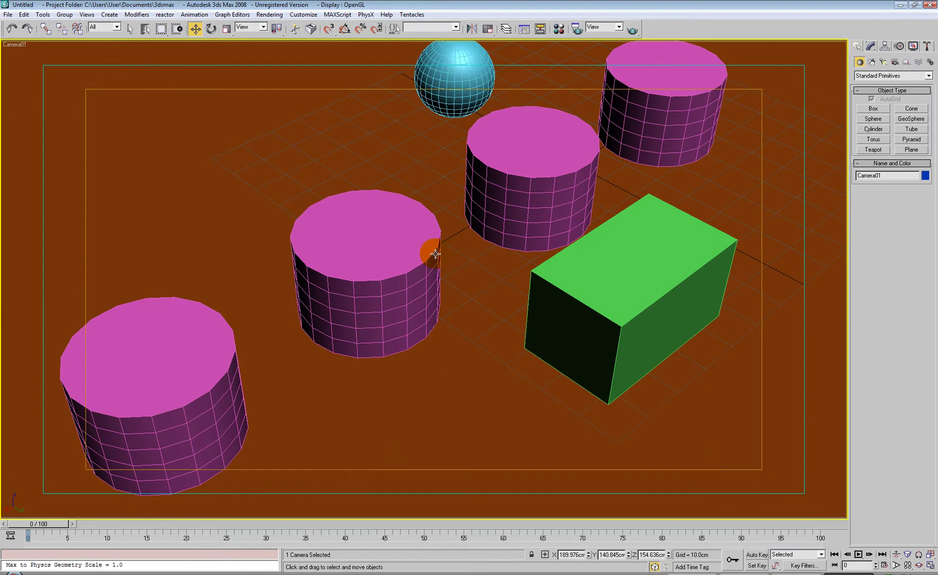
mouse_move(435, 254)
left_mouse_down()
mouse_move(483, 147)
mouse_move(370, 231)
left_mouse_up()
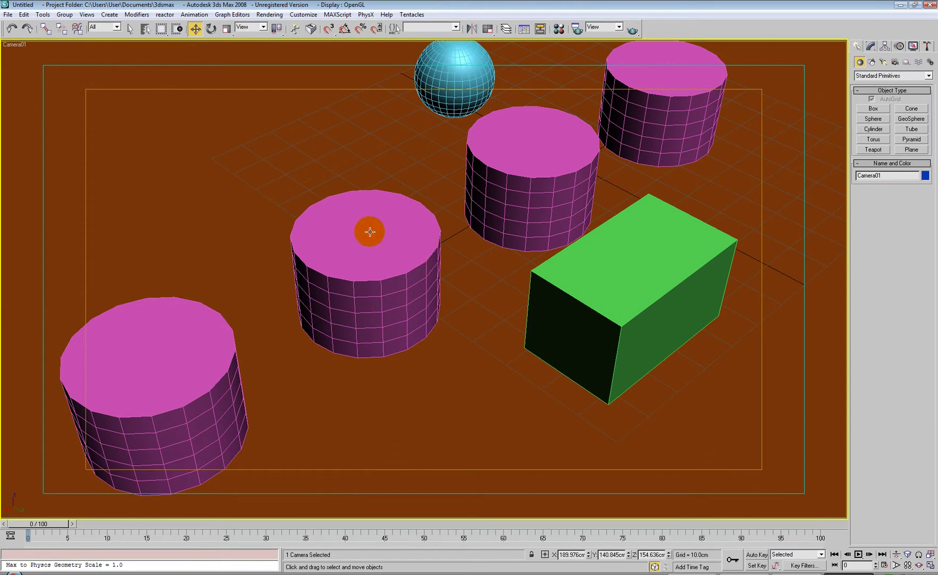
left_click_drag(370, 232, 370, 231)
- Move and tilt Camera01 with Walk Through to a lower viewing angle over the cylinders and the green box
left_click(908, 565)
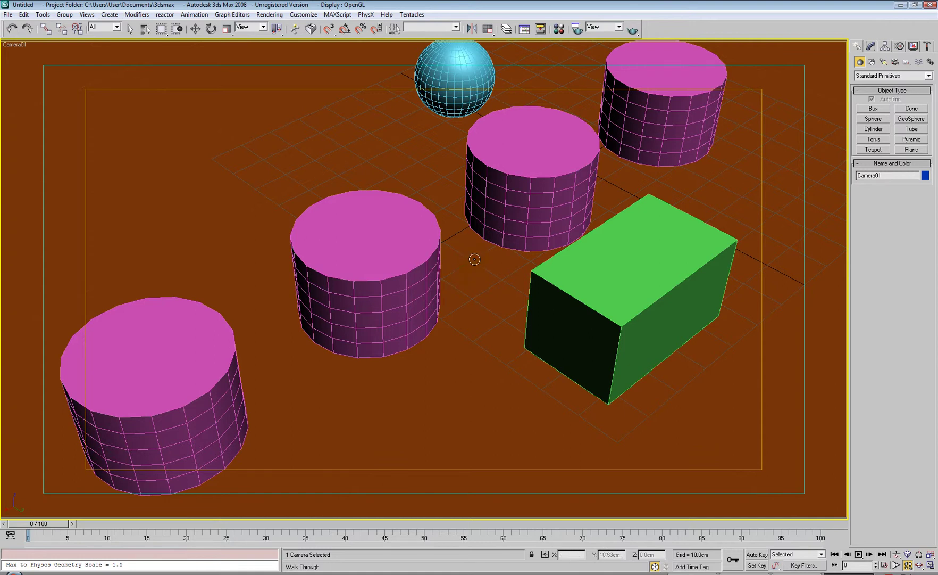
mouse_move(415, 304)
left_mouse_down()
mouse_move(413, 312)
mouse_move(411, 291)
mouse_move(439, 277)
mouse_move(451, 306)
mouse_move(388, 314)
mouse_move(392, 299)
mouse_move(436, 292)
mouse_move(427, 316)
mouse_move(401, 321)
mouse_move(410, 300)
mouse_move(431, 308)
mouse_move(411, 310)
mouse_move(409, 300)
mouse_move(423, 296)
mouse_move(440, 308)
mouse_move(434, 318)
mouse_move(410, 318)
mouse_move(417, 266)
mouse_move(417, 317)
mouse_move(419, 281)
mouse_move(419, 289)
left_mouse_up()
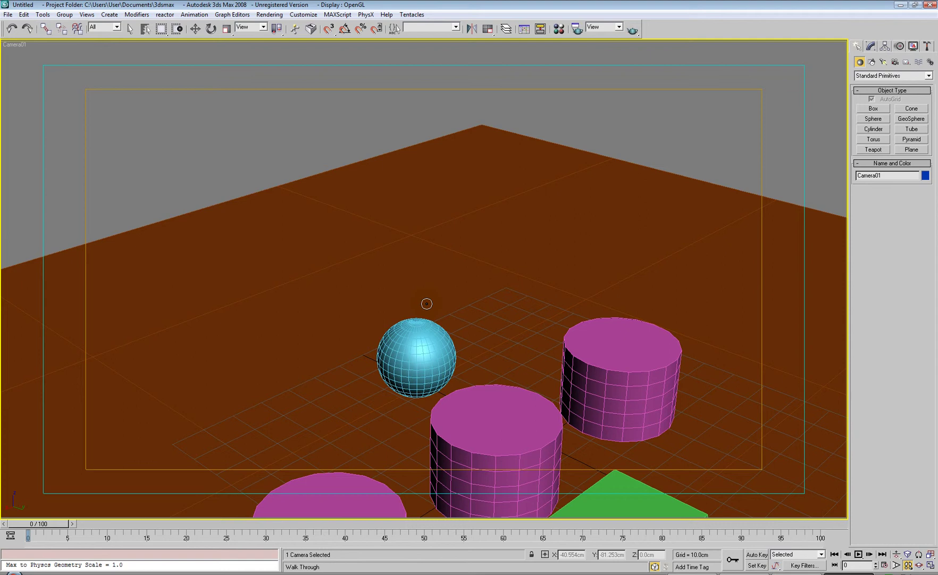
left_click_drag(427, 303, 427, 303)
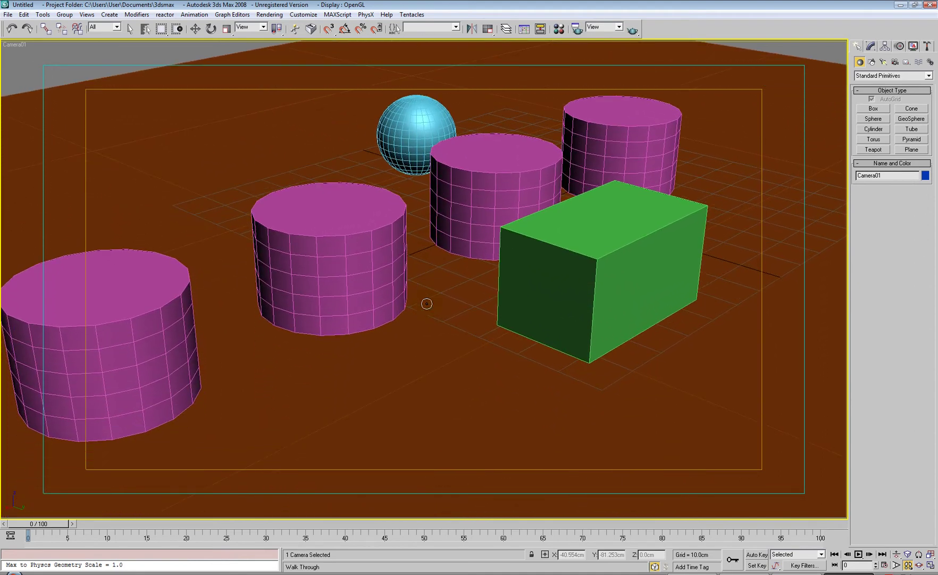
- Restore the four-viewport layout and orbit the Perspective viewport to see Camera01 and its cone from the side
key("alt+w")
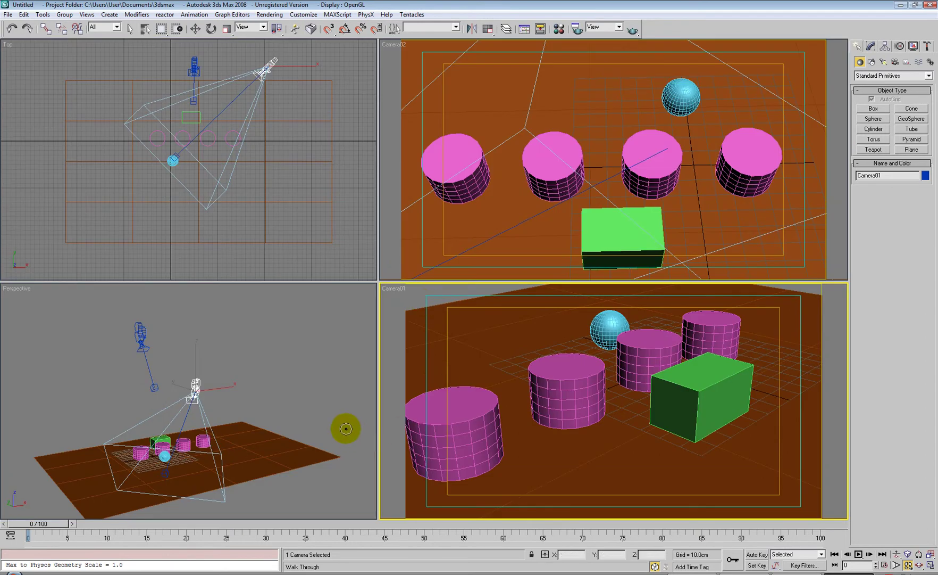
left_click(557, 370)
left_click(427, 404)
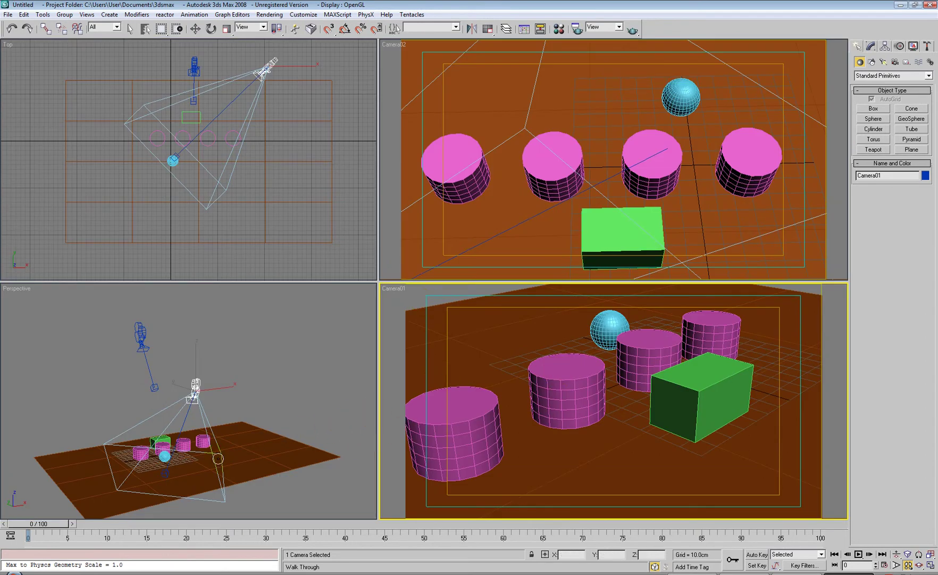
right_click(287, 393)
mouse_move(253, 382)
middle_mouse_down("alt")
mouse_move(193, 387)
mouse_move(187, 376)
mouse_move(234, 365)
mouse_move(241, 390)
middle_mouse_up("alt")
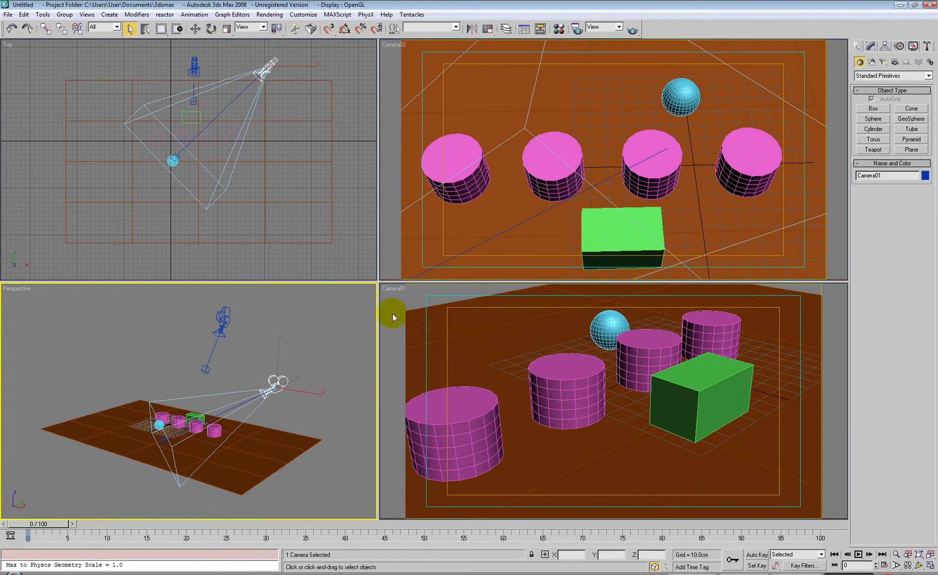
- Activate the Camera01 viewport and lower the camera slightly in Walk Through mode
left_click(395, 290)
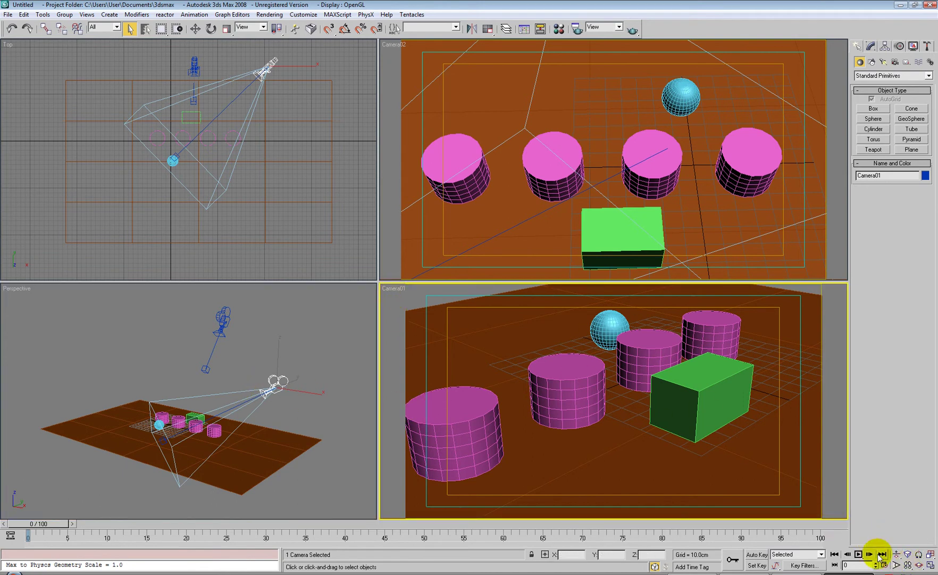
left_click(908, 565)
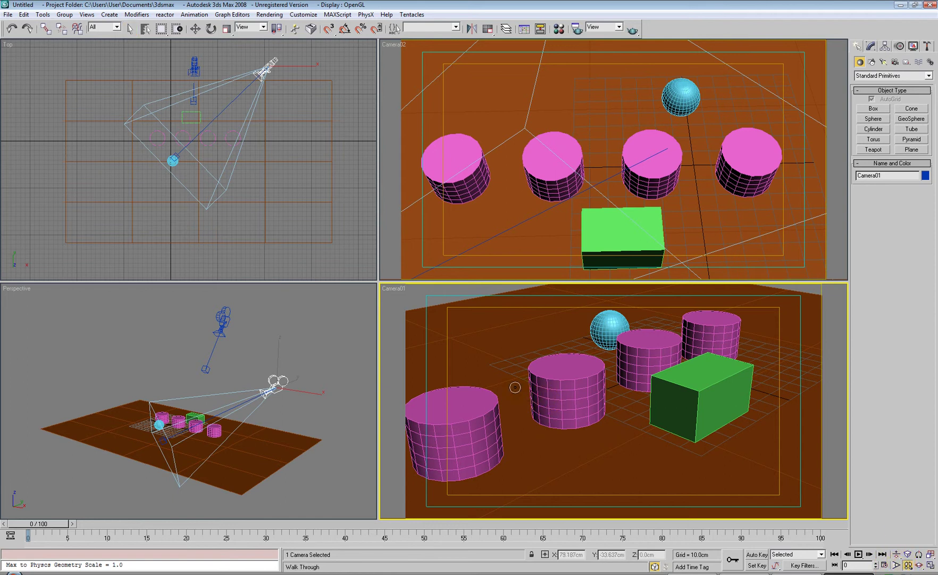
left_click_drag(515, 387, 515, 387)
- Switch the Top viewport to Left, and raise Camera01 vertically in Walk Through mode
right_click(256, 244)
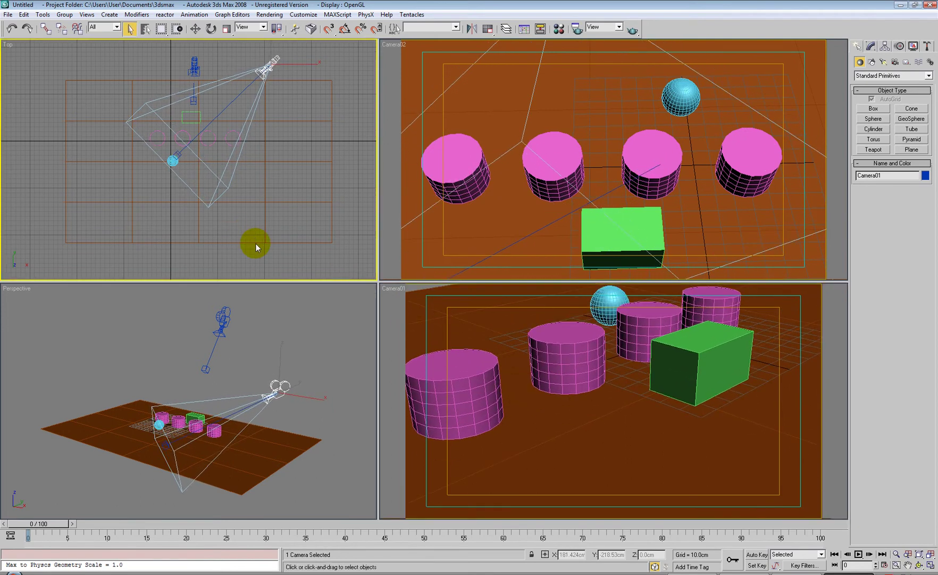
key("l")
right_click(505, 407)
left_click(908, 565)
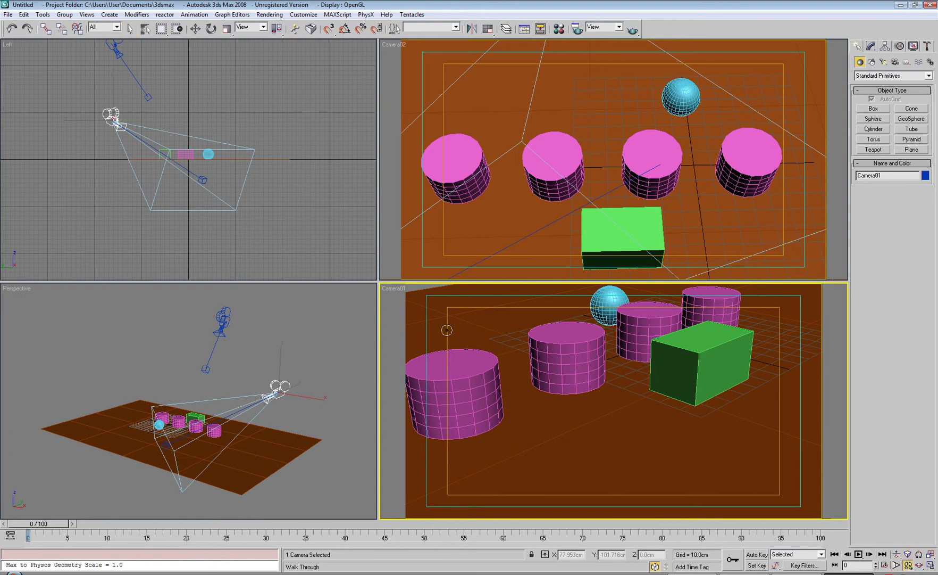
left_click_drag(447, 330, 446, 330)
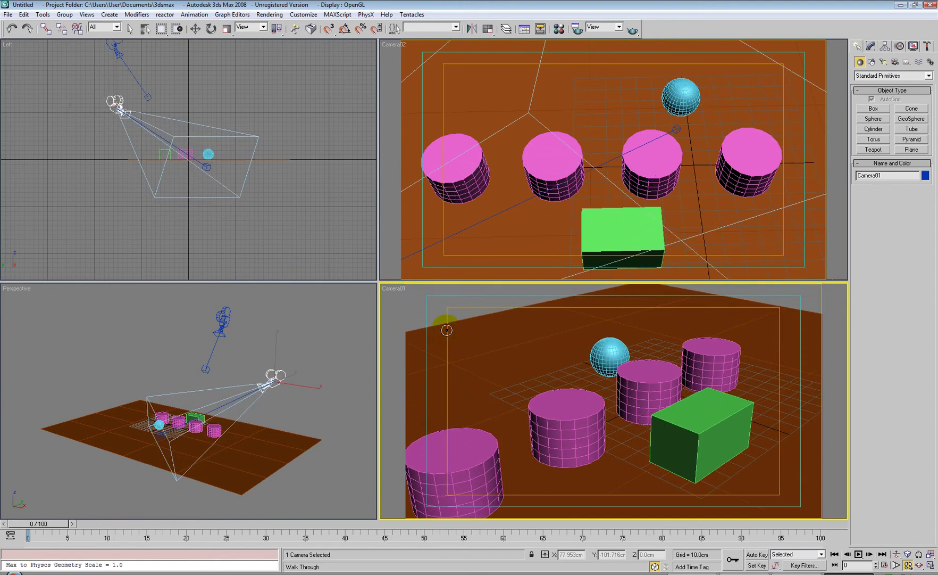
- Move Camera01 sideways in both directions with Walk Through and turn it slightly across the cylinders
key("a")
key("d")
key("a")
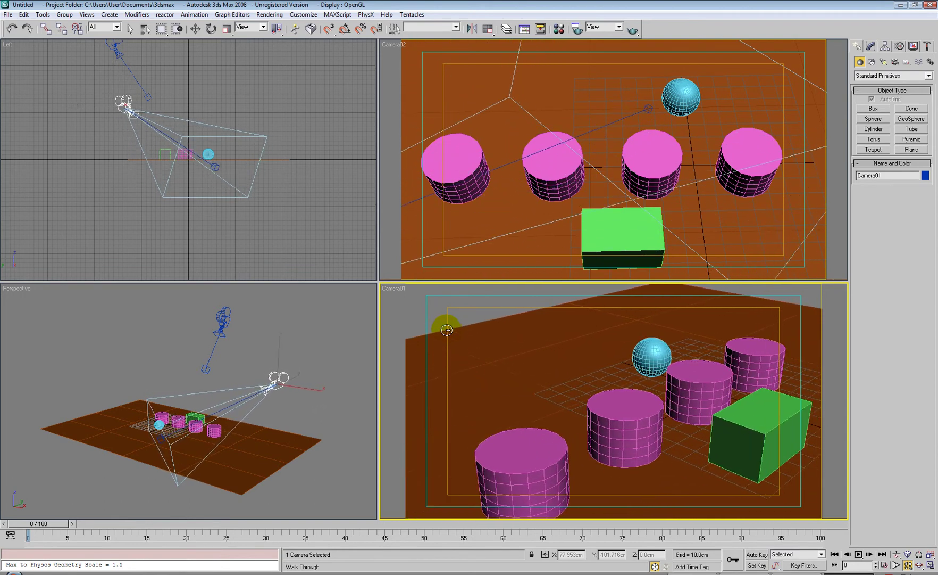
key("d")
key("a")
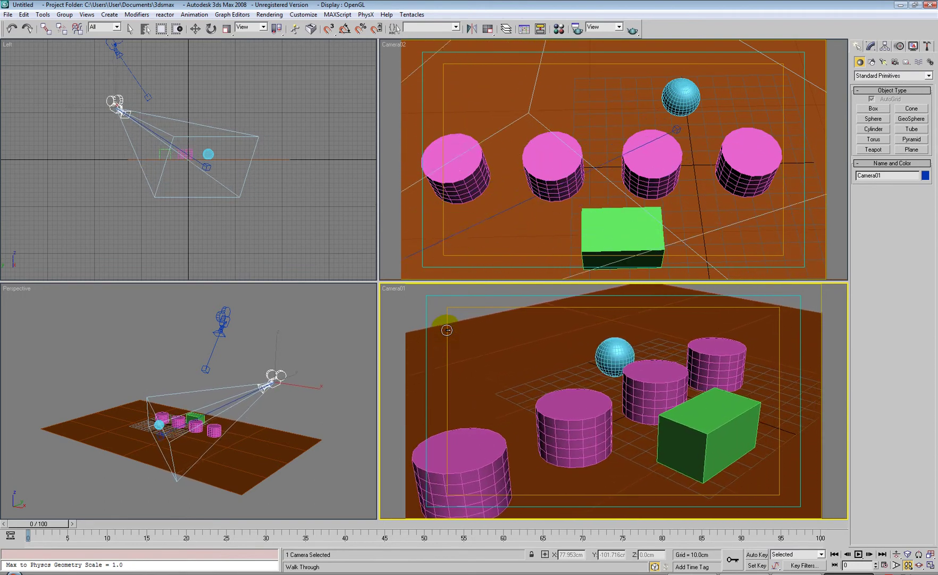
key("d")
left_click_drag(538, 397, 601, 377)
scroll(600, 377, "down", 4)
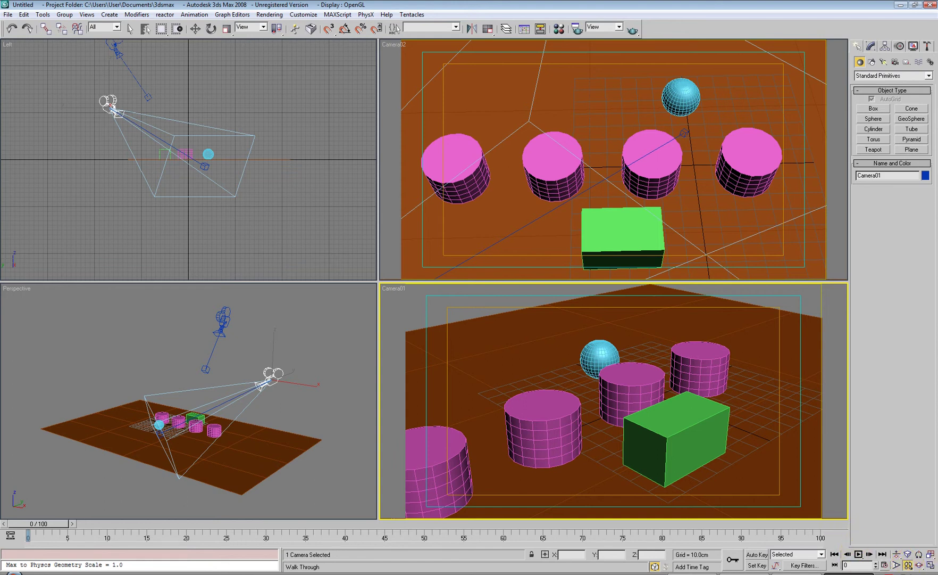
- Truck Camera01 so that all four cylinders, the sphere and the green box fit in the frame
left_click(909, 564)
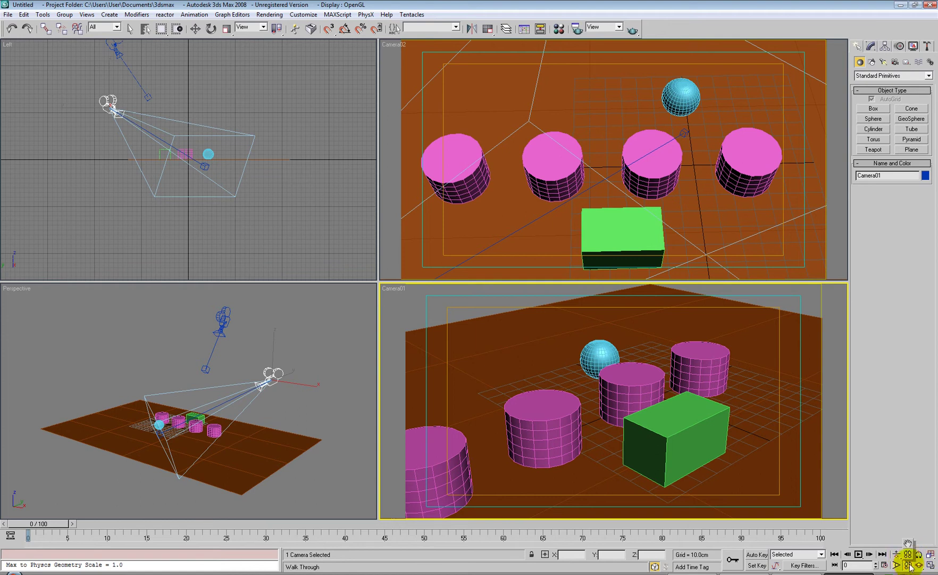
left_click(908, 544)
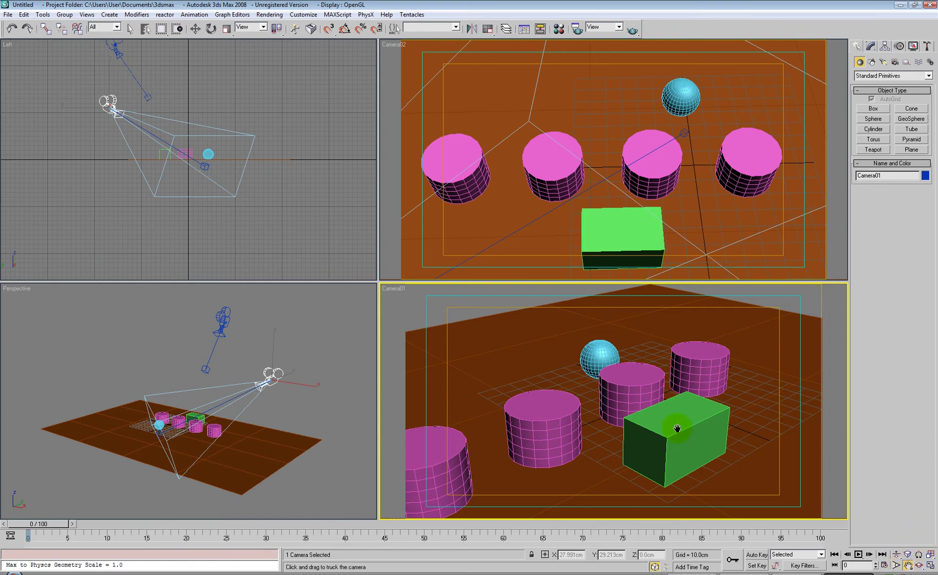
left_click_drag(607, 387, 645, 410)
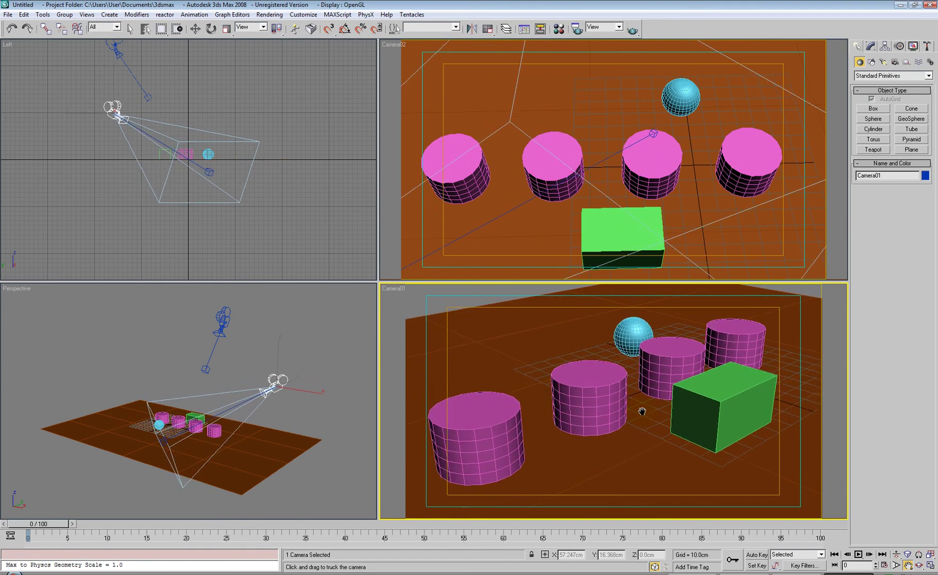
- Return to Walk Through mode and shift Camera01 sideways in both directions in front of the cylinders
left_click_drag(910, 568, 908, 554)
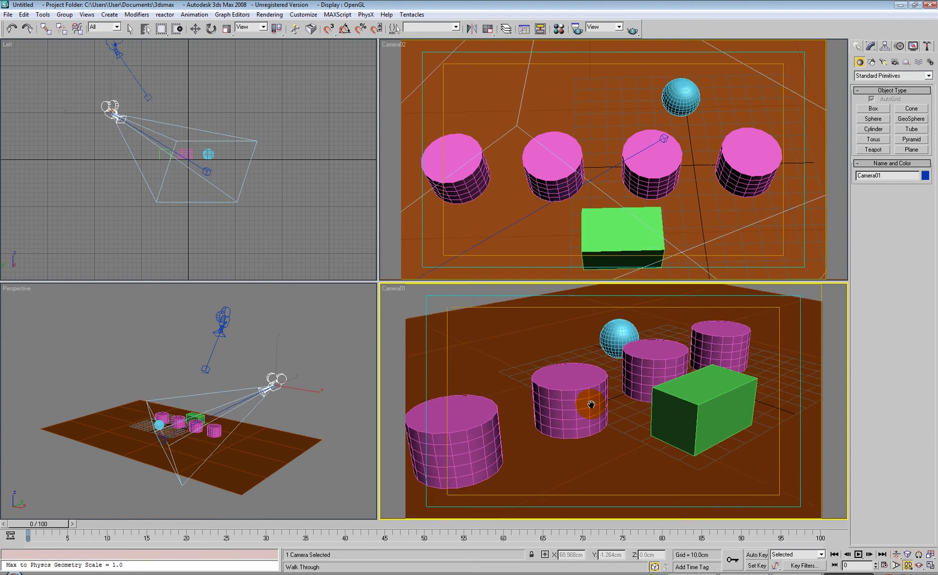
left_click_drag(591, 404, 619, 394)
key("Left")
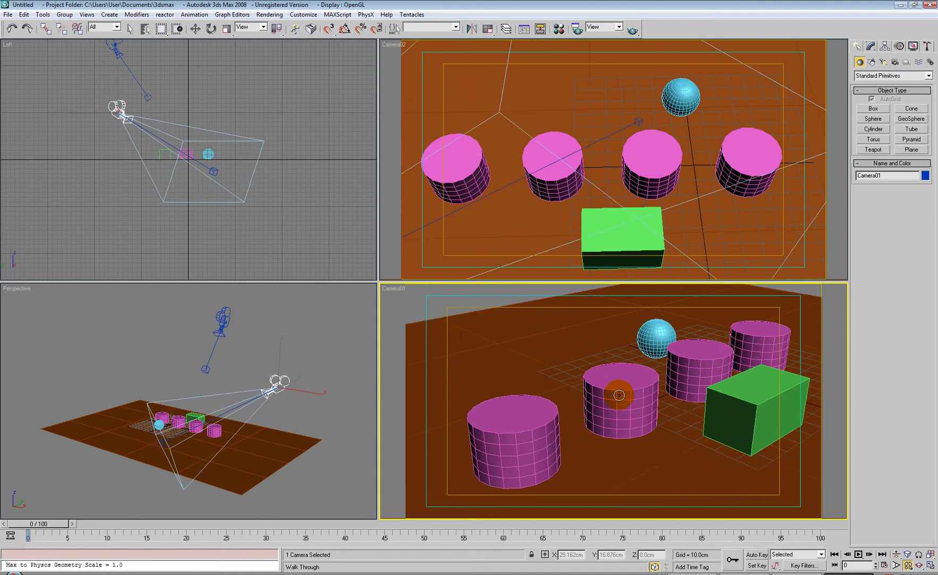
key("Right")
key("Left")
key("Left")
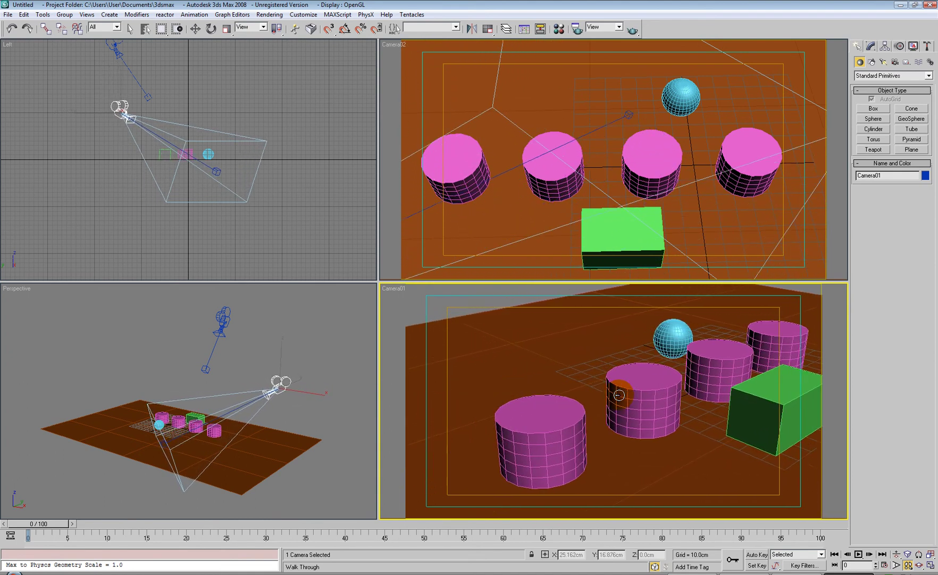
- Lower and raise Camera01 vertically in Walk Through mode, and turn it slightly to fit all the objects in the frame
key("shift+Down")
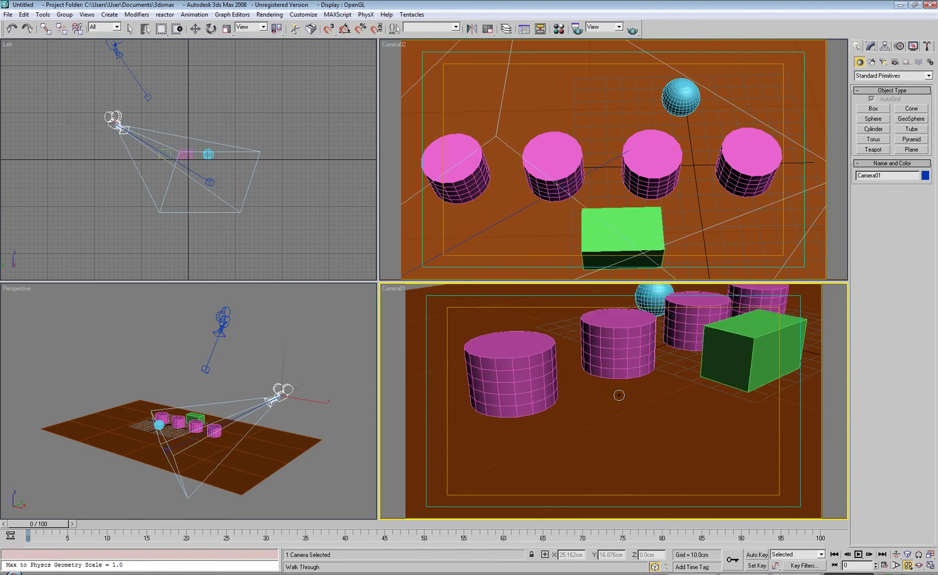
key("shift+Up")
key("shift+Down")
key("shift+Down")
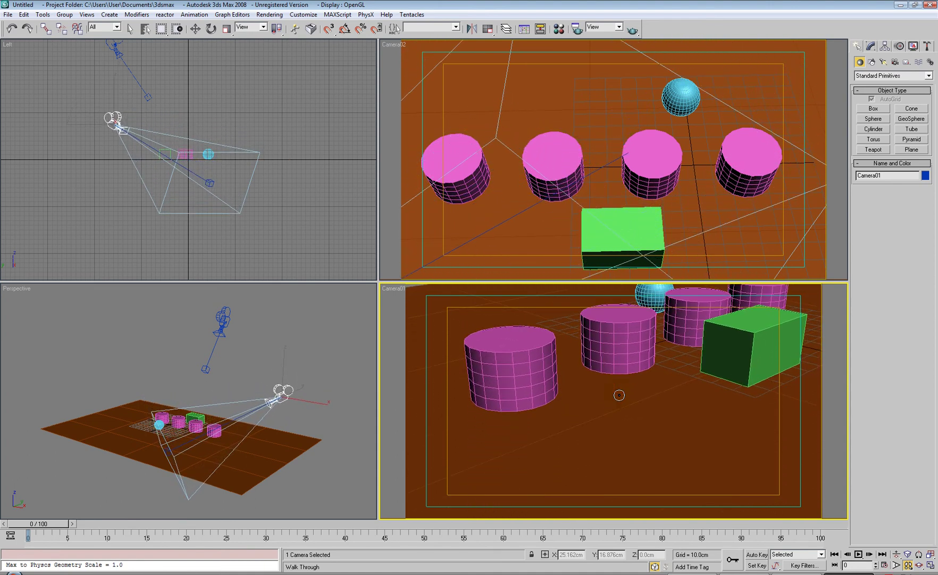
key("shift+Up")
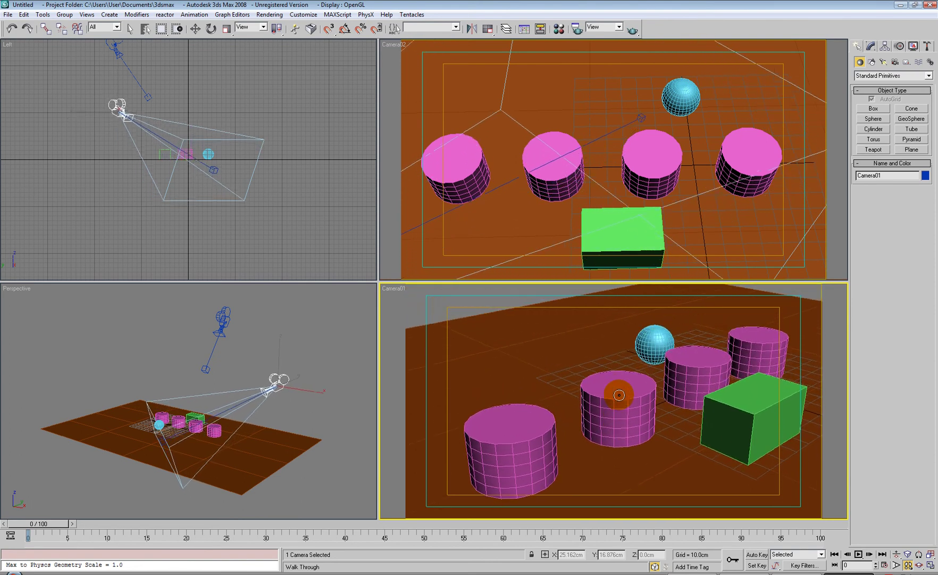
left_click_drag(619, 409, 615, 406)
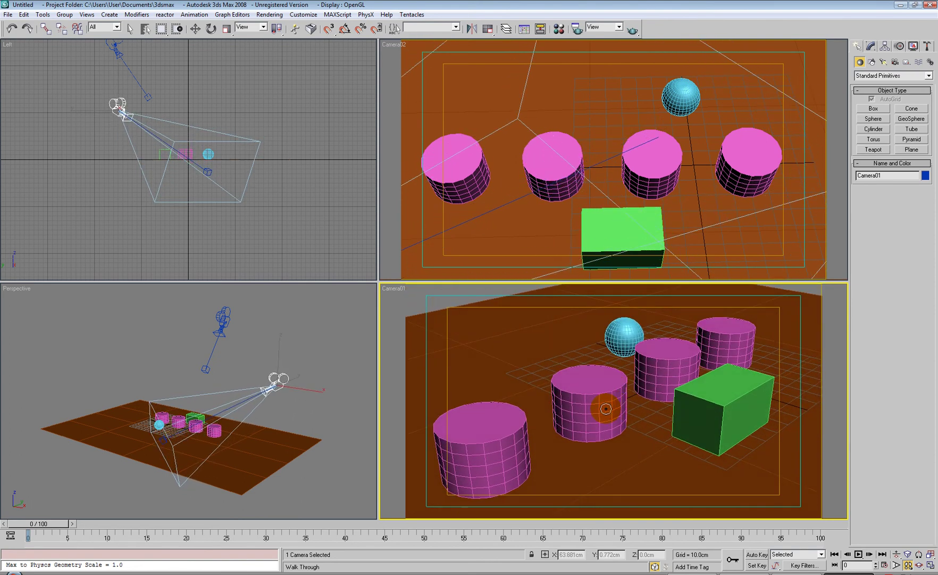